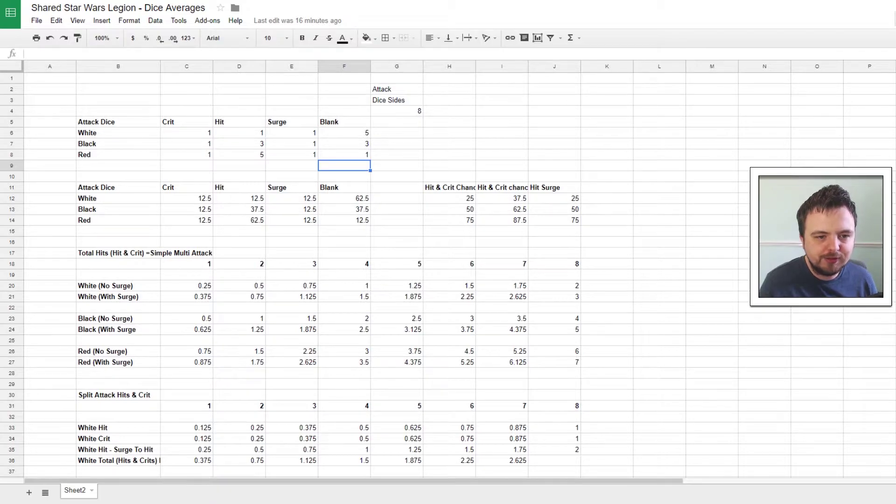
Examine the attack dice face table, covering the crit, hit, surge and blank columns and the white dice row
left_click(292, 100)
left_click(397, 89)
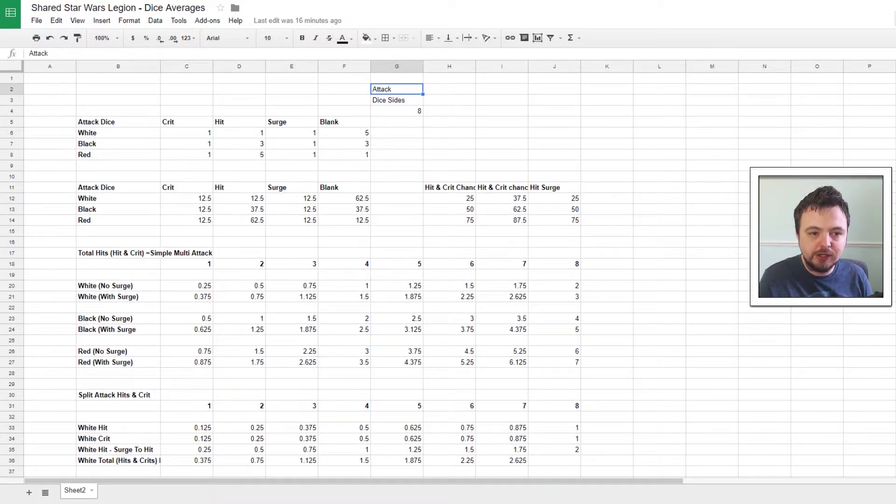
left_click(187, 122)
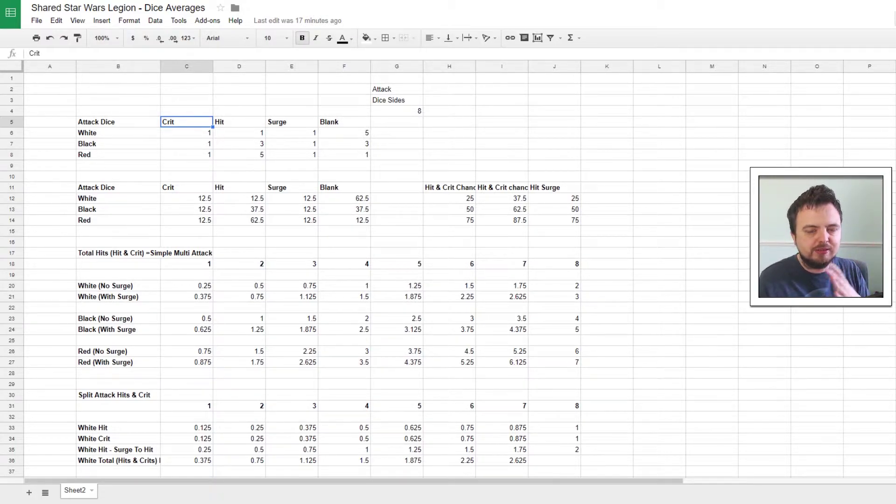
left_click(239, 122)
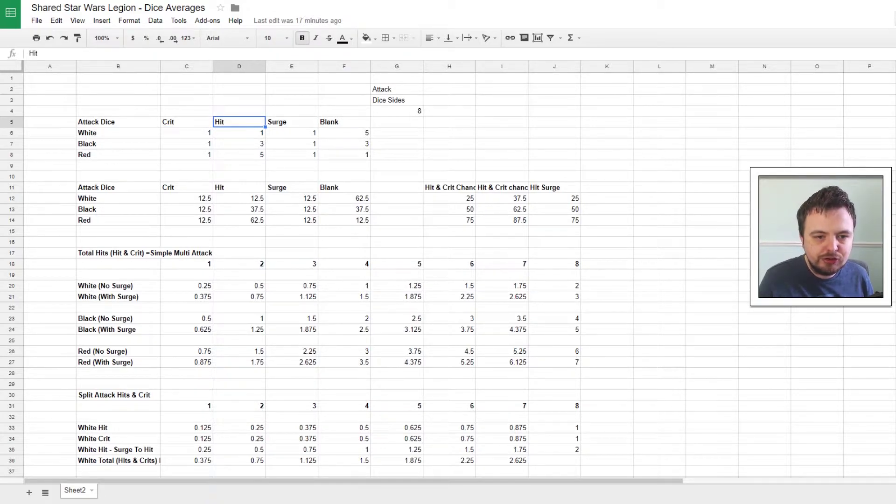
left_click(291, 122)
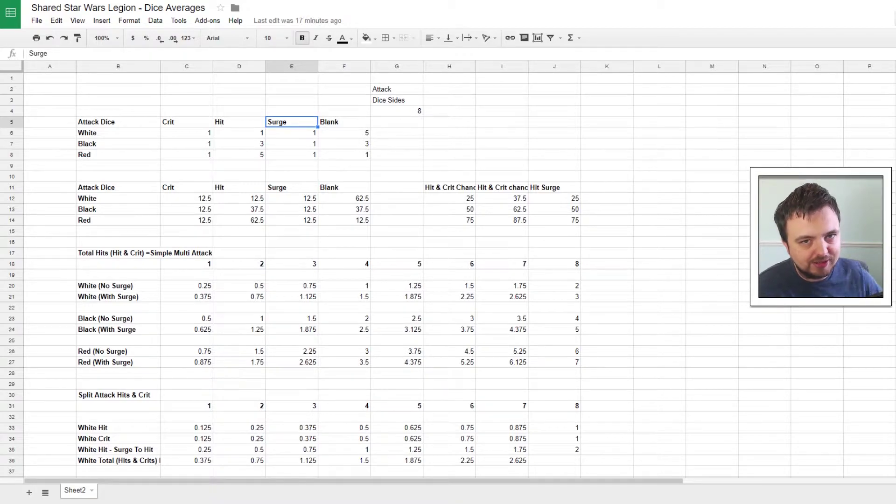
left_click(239, 122)
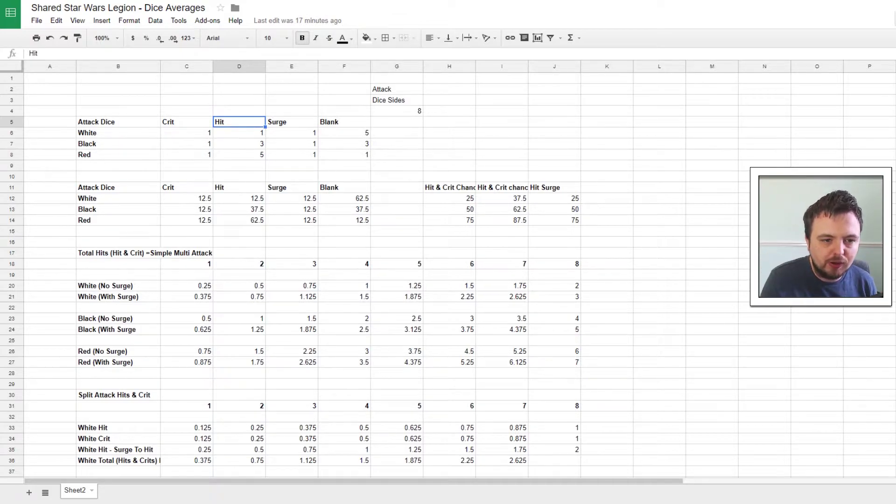
left_click(187, 133)
left_click(239, 133)
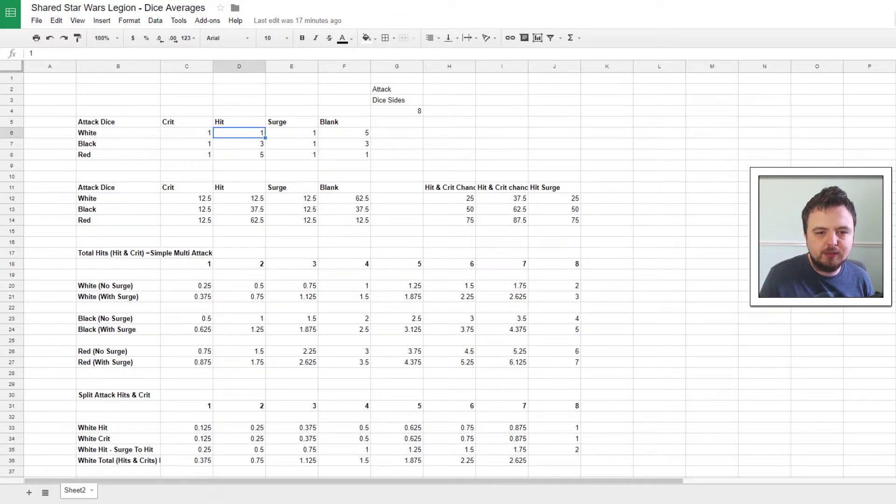
left_click(291, 132)
left_click(344, 132)
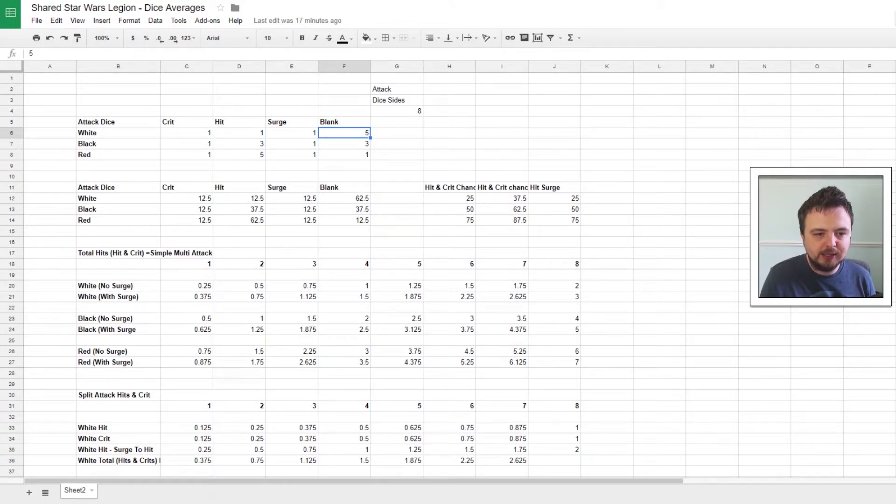
Try the percent format on the attack dice chances in C12:F14, and undo it
left_click(239, 209)
scroll(290, 275, "down", 1)
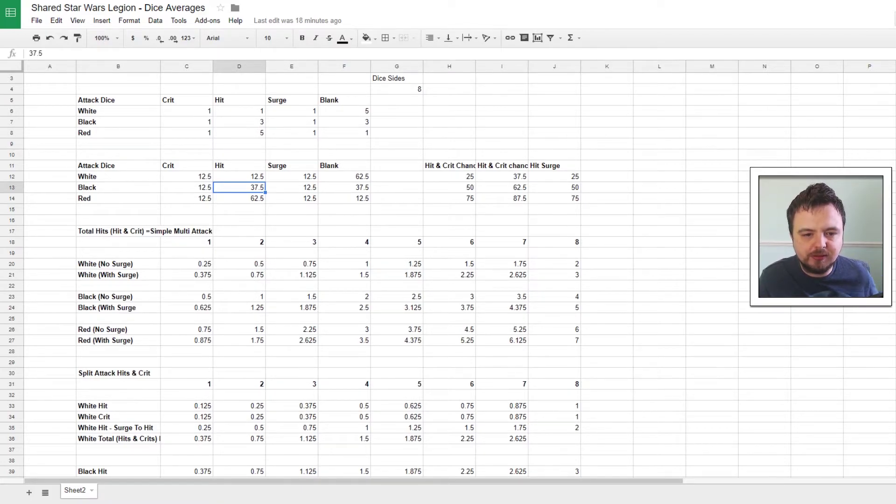
left_click_drag(187, 177, 344, 199)
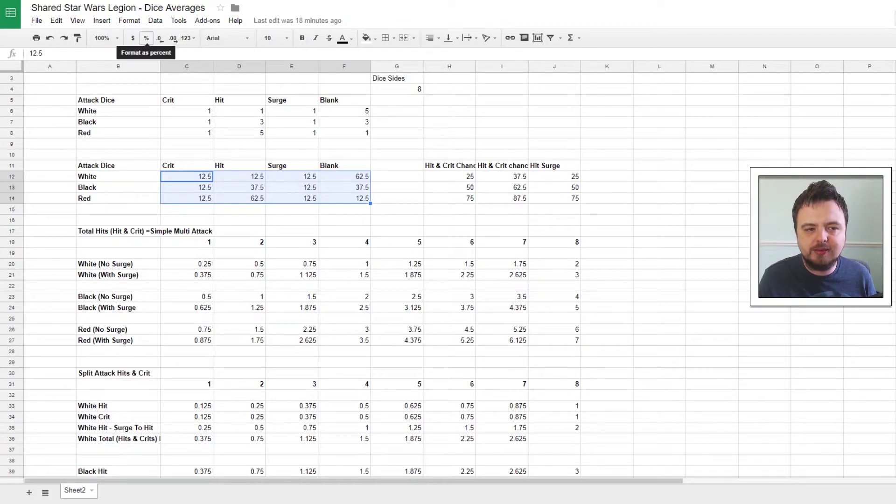
left_click(146, 38)
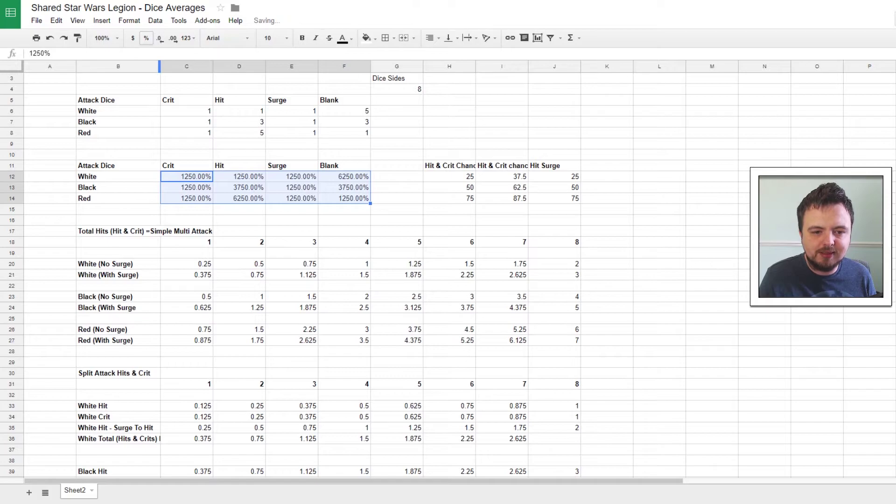
left_click(239, 231)
key("ctrl+z")
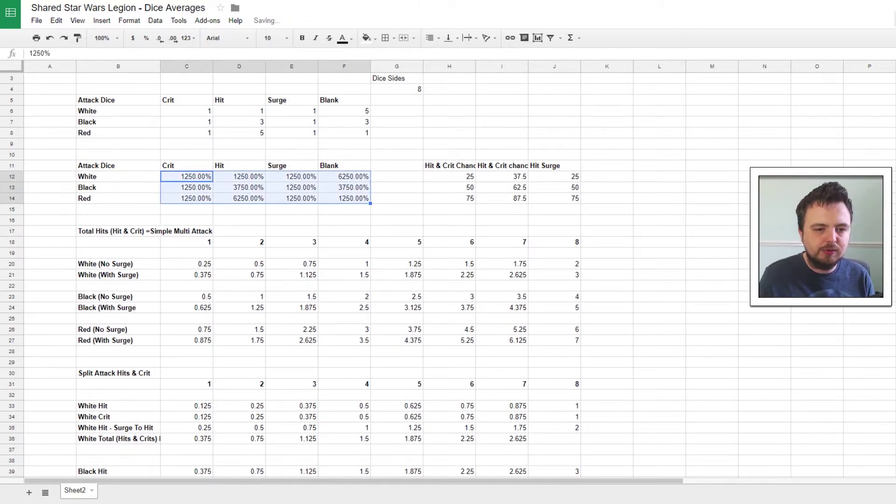
left_click(239, 209)
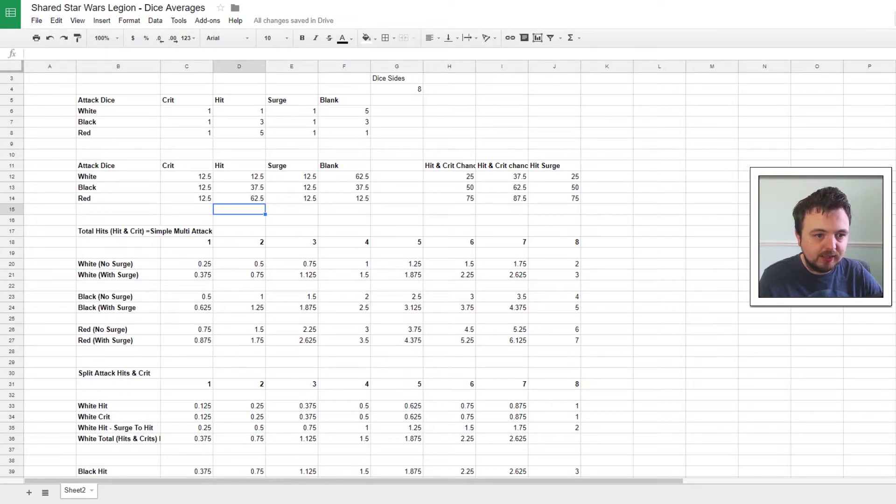
Review the per-die crit, surge and hit chances for the white and black attack dice
left_click(186, 177)
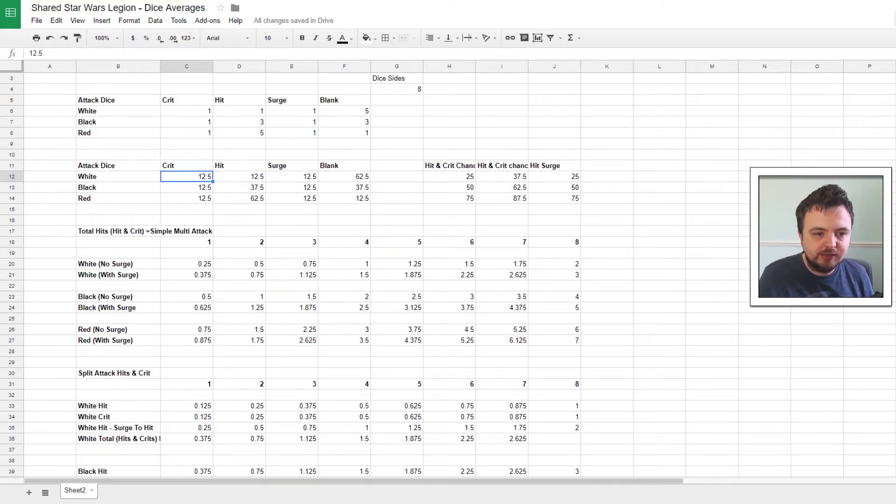
left_click(186, 187)
left_click(292, 177)
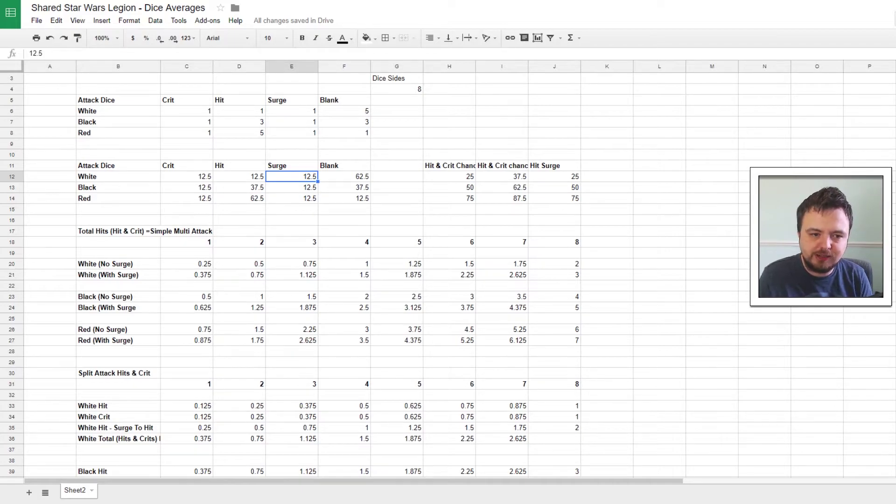
left_click(239, 177)
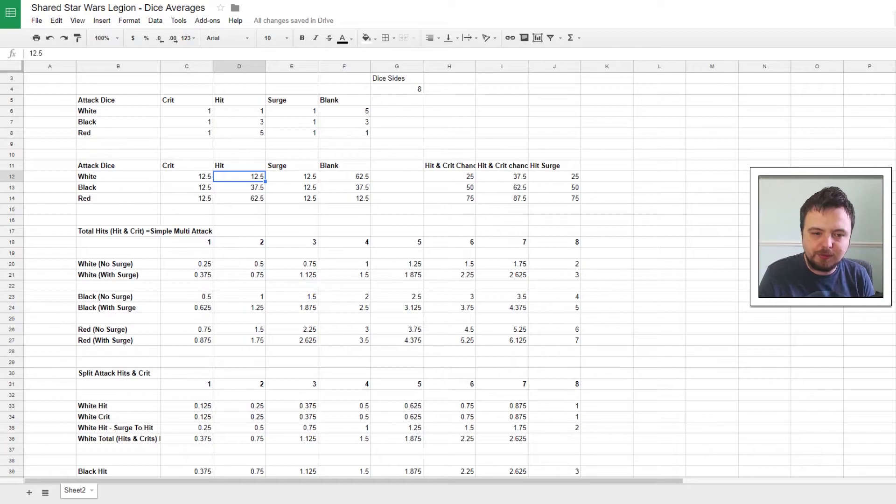
left_click(239, 187)
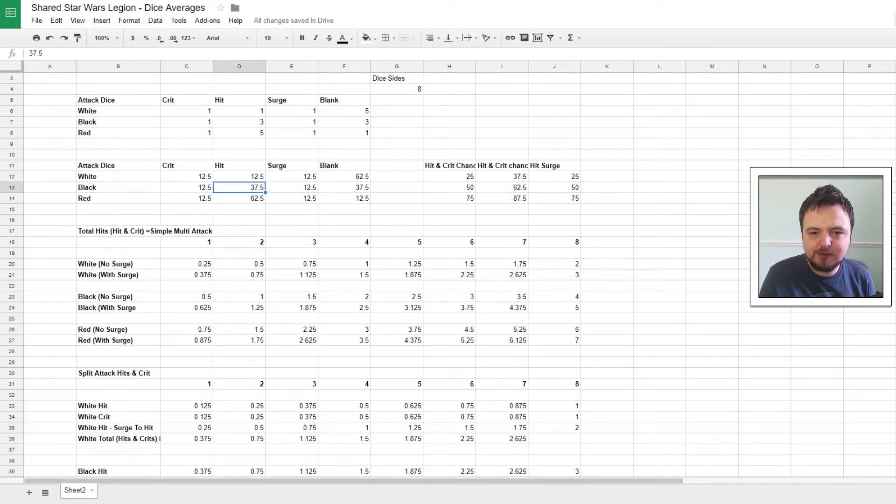
Widen column H to show more of its hit and crit chance heading, and select the white dice value
left_click_drag(476, 66, 503, 66)
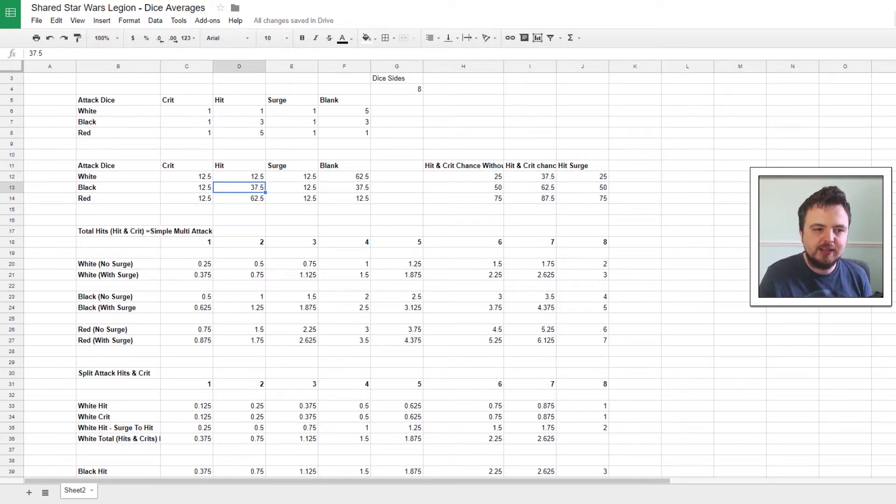
left_click(463, 176)
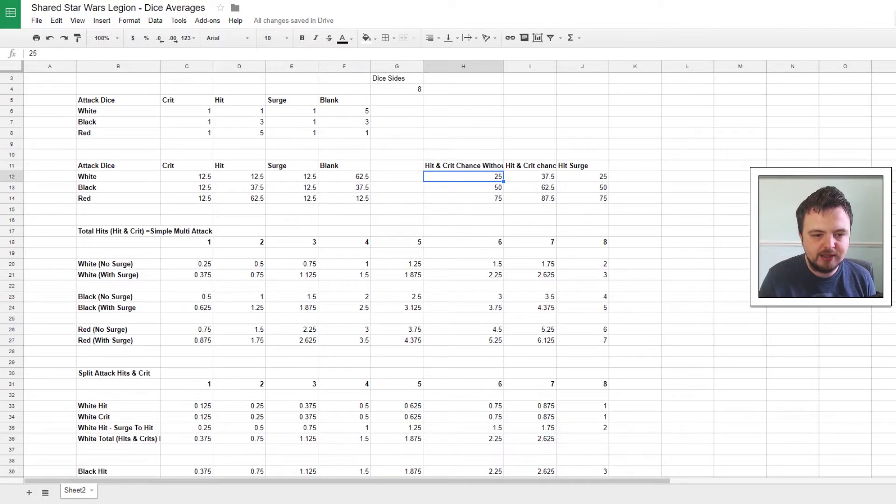
Examine the Total Hits table, comparing white, black and red dice averages with and without surge across different dice counts
scroll(304, 275, "down", 3)
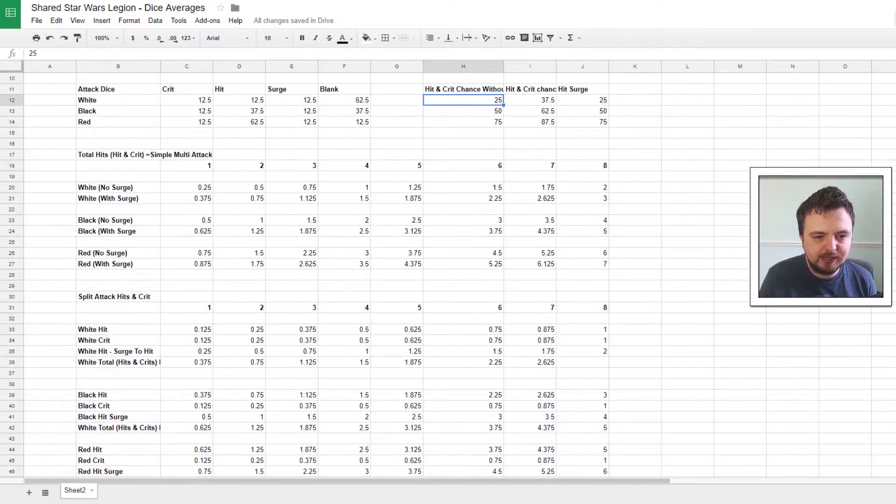
left_click(239, 176)
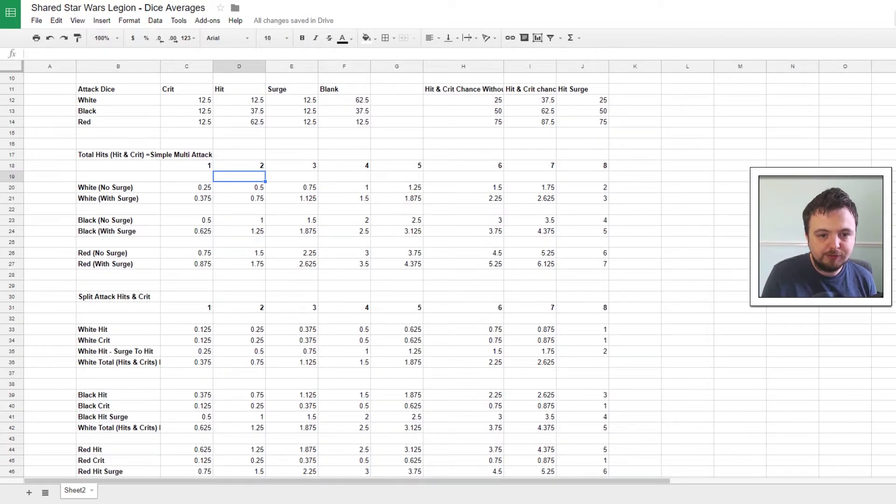
left_click(344, 187)
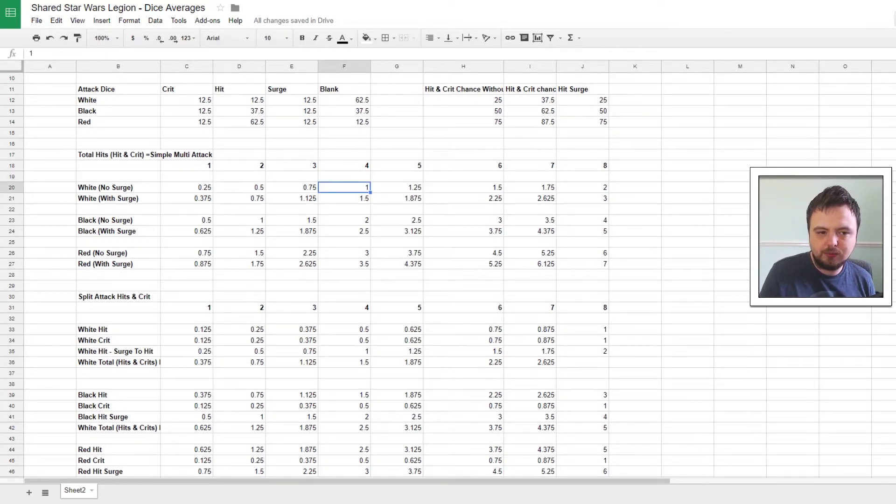
left_click(239, 219)
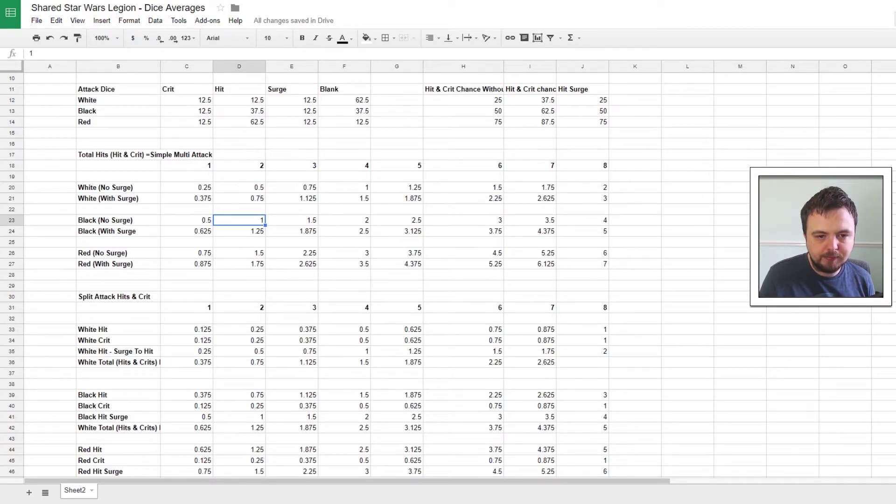
left_click(291, 187)
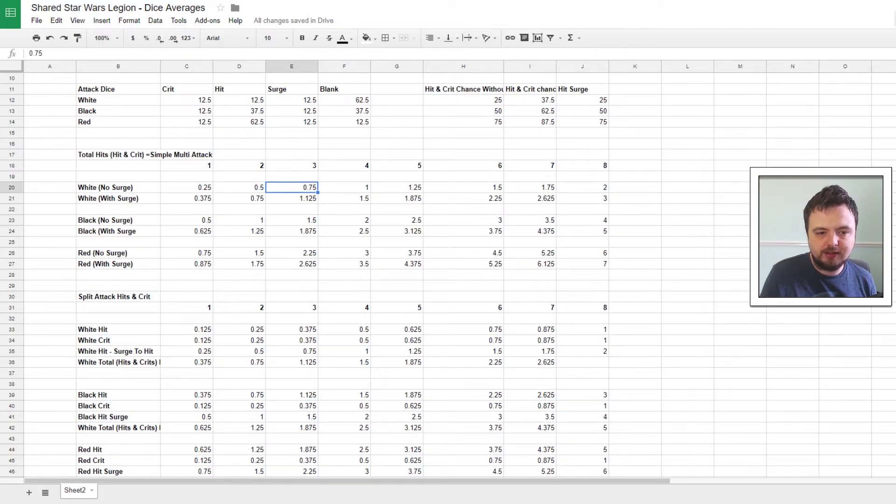
left_click(187, 253)
scroll(186, 253, "up", 1)
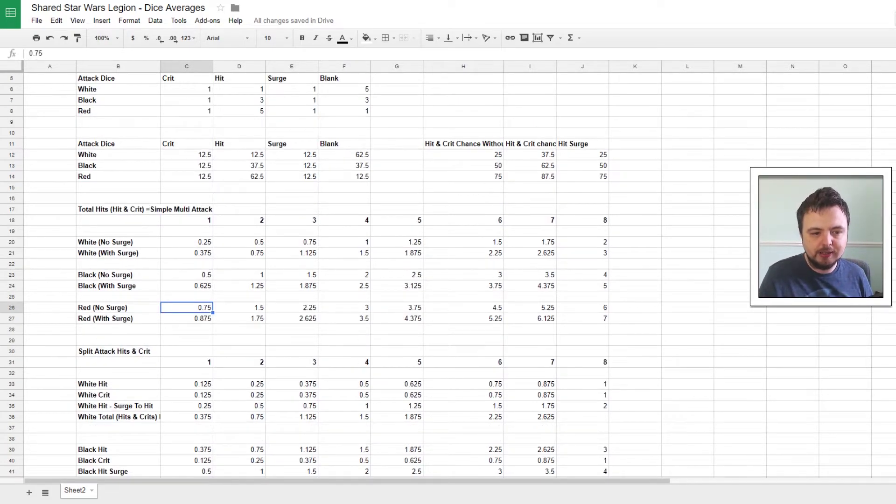
left_click(239, 275)
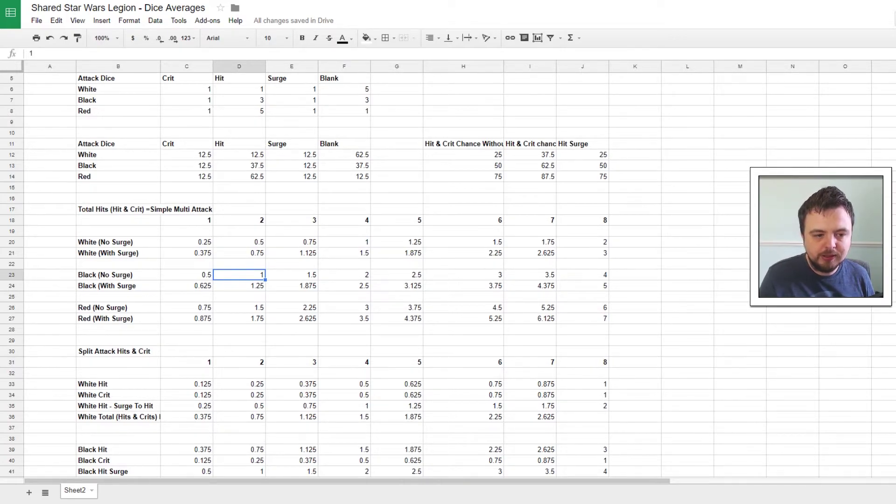
left_click(291, 318)
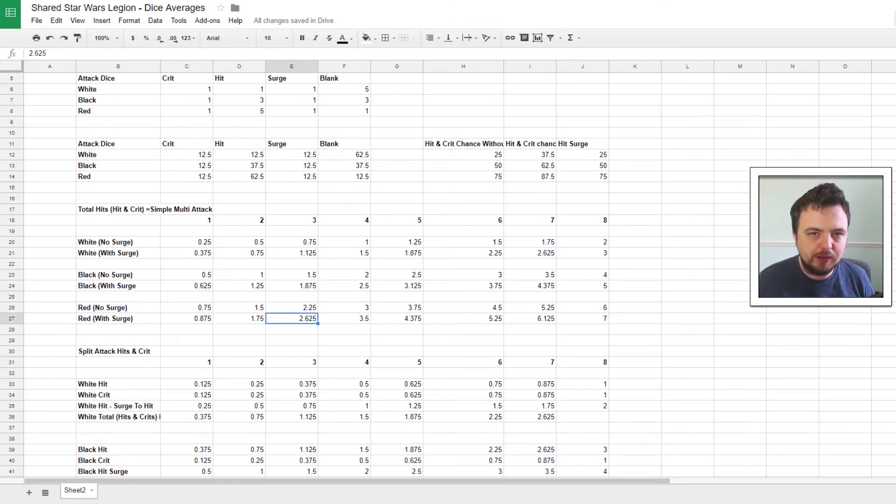
left_click(291, 285)
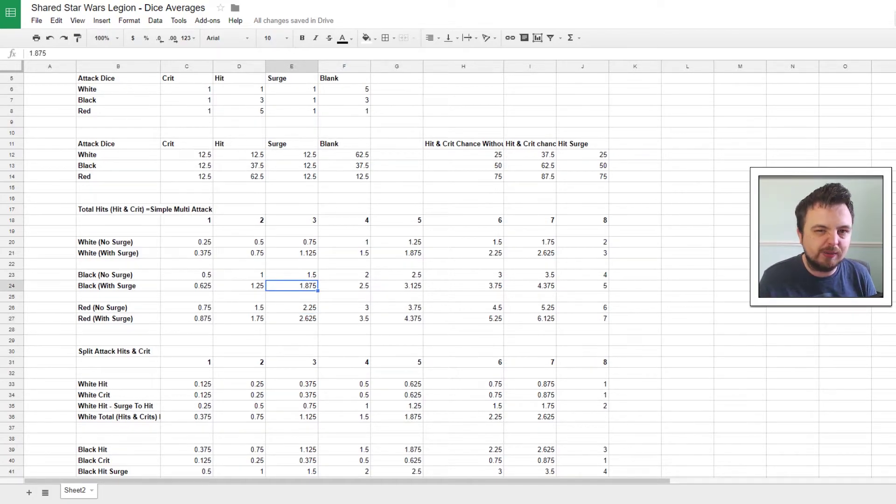
Compare the no-surge average hits of eight white dice with those of four black dice
scroll(304, 275, "up", 1)
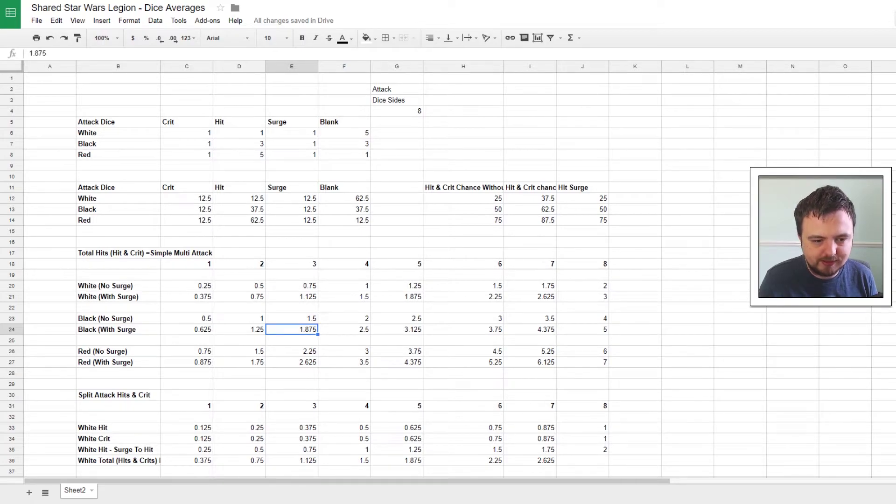
left_click(582, 286)
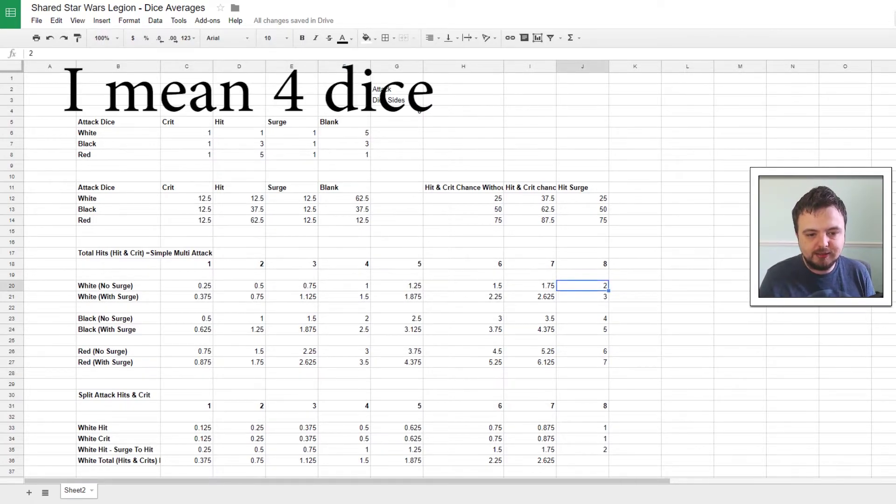
left_click(344, 308)
left_click(344, 318)
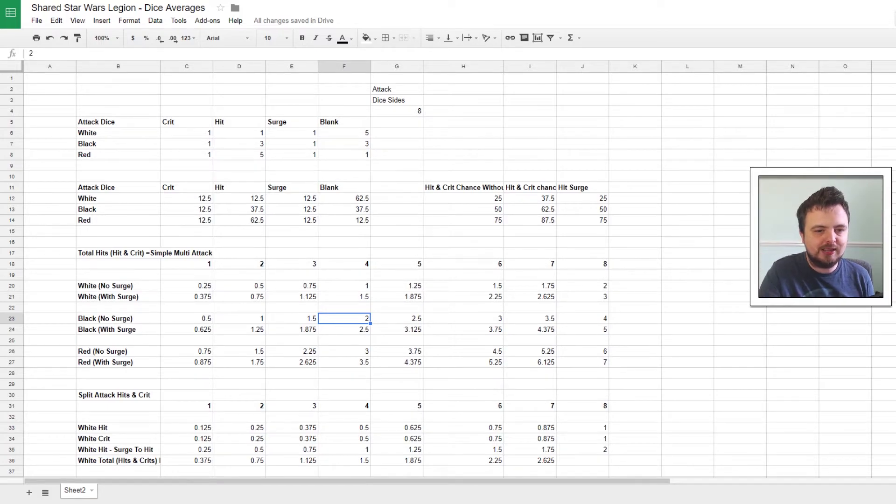
Examine the White Hit averages for one, two and four dice in the Split Attack Hits & Crit table
scroll(303, 275, "down", 5)
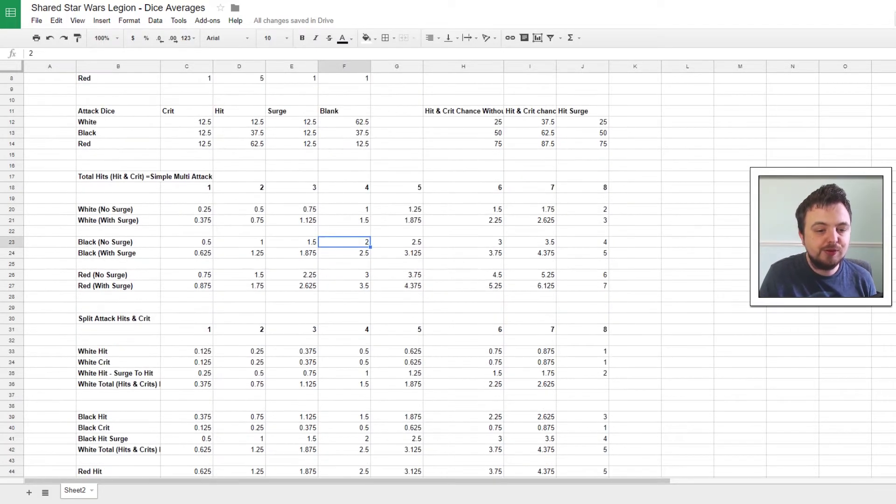
scroll(303, 275, "down", 4)
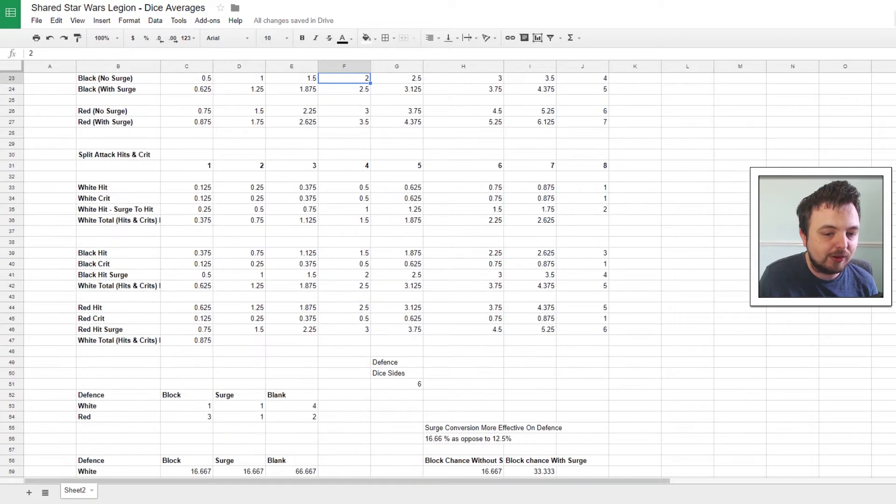
scroll(304, 276, "up", 1)
left_click(118, 209)
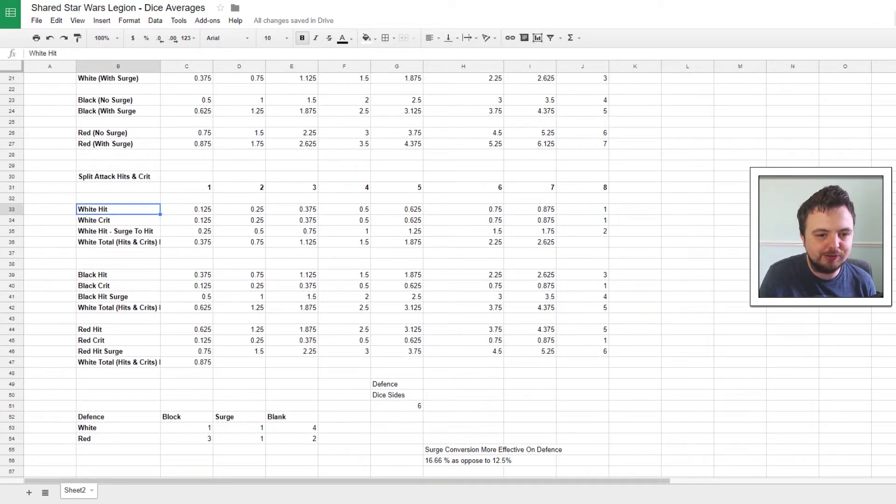
left_click(186, 209)
left_click(239, 209)
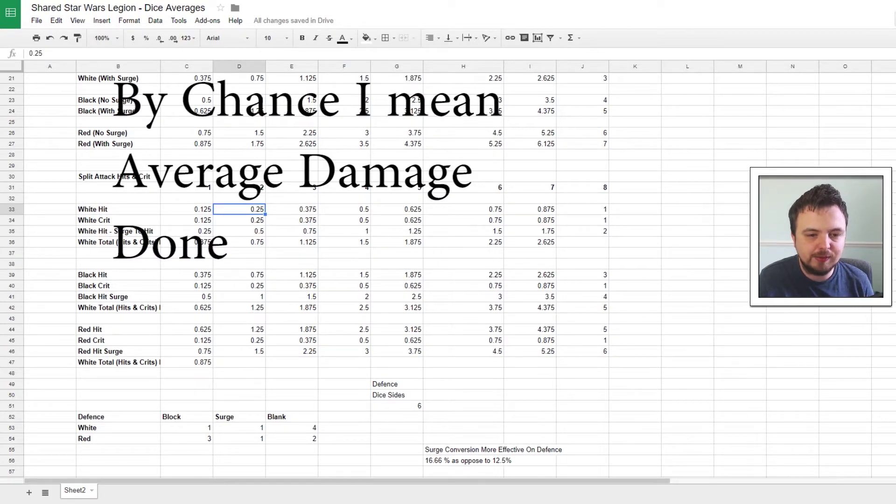
left_click(344, 210)
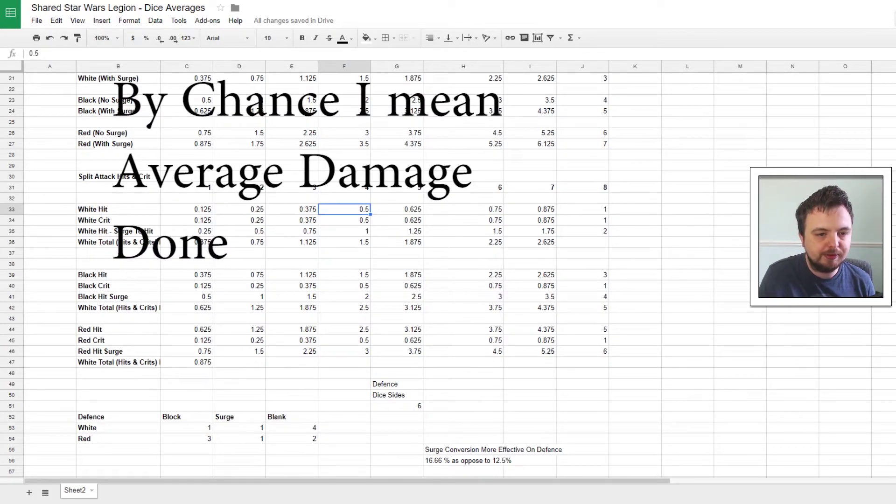
Examine the White Crit and White Hit averages for one and four dice, and the white totals for seven and eight dice
left_click(186, 220)
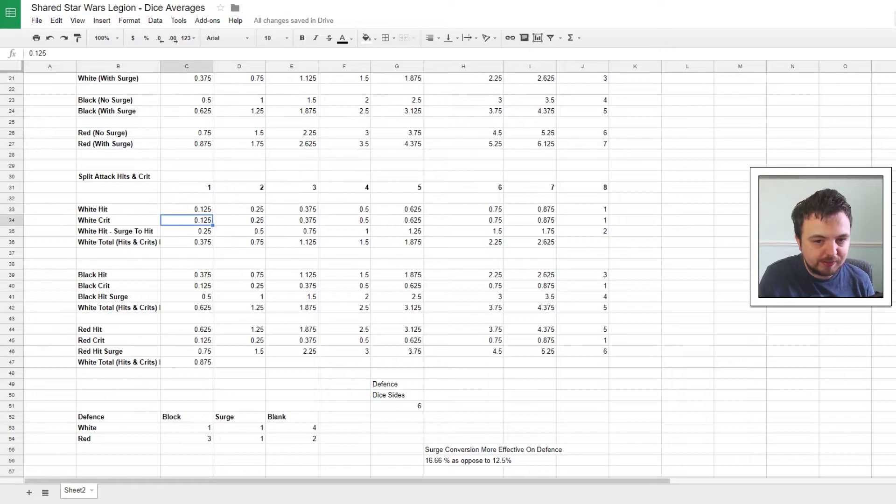
left_click(344, 220)
left_click(344, 209)
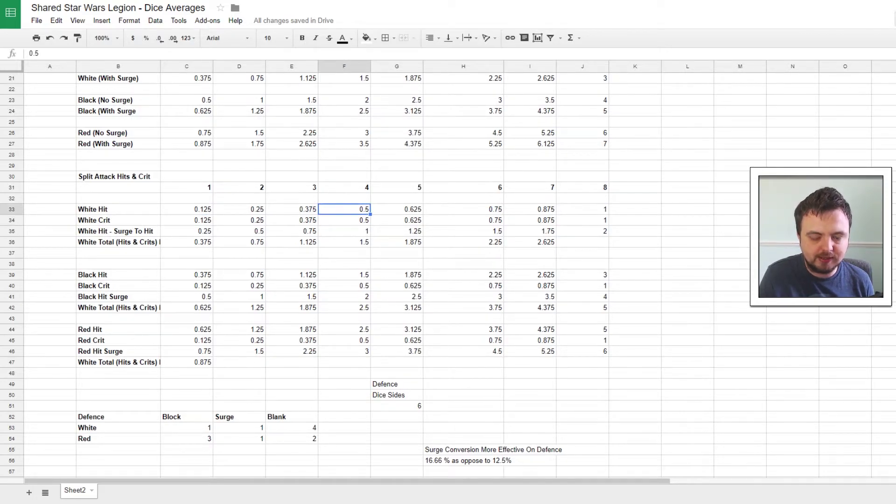
left_click(582, 242)
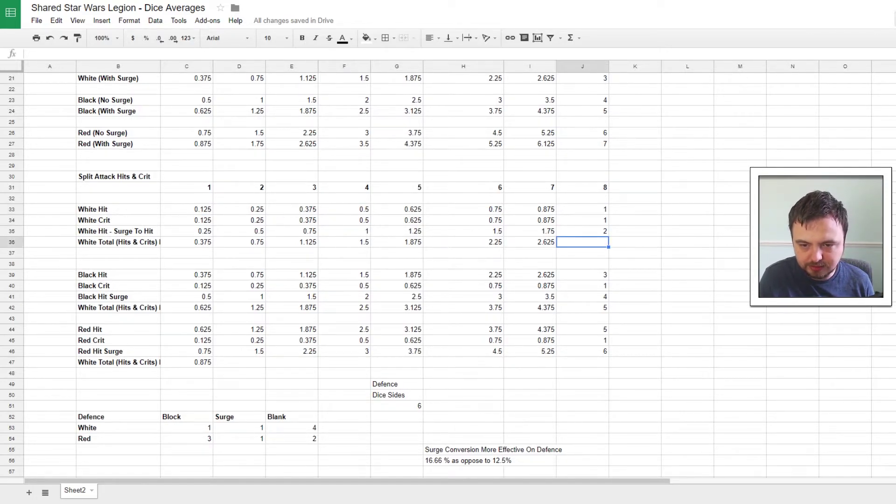
left_click(530, 242)
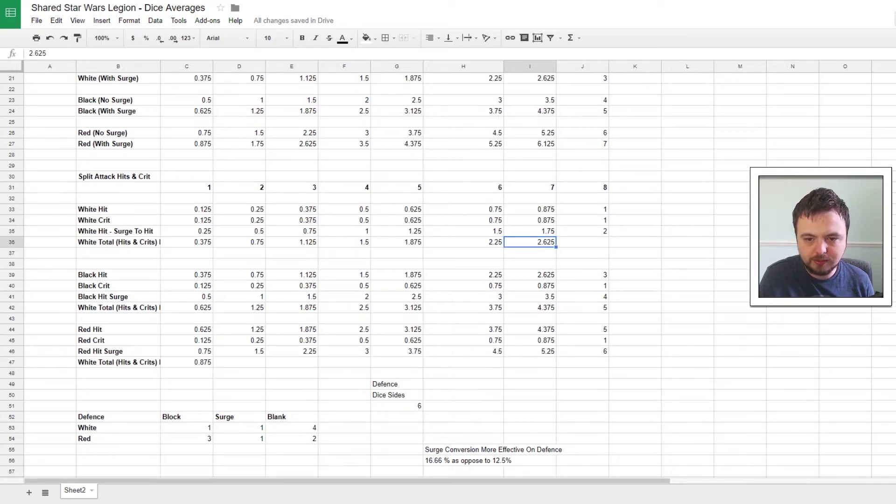
left_click(582, 242)
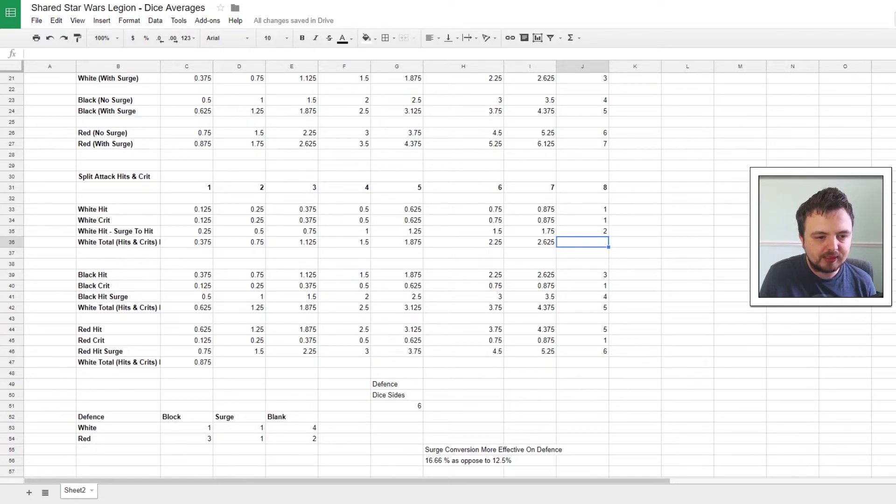
Compare the White Hit - Surge To Hit and white total rows with the White (With Surge) row of the Total Hits table
left_click(118, 231)
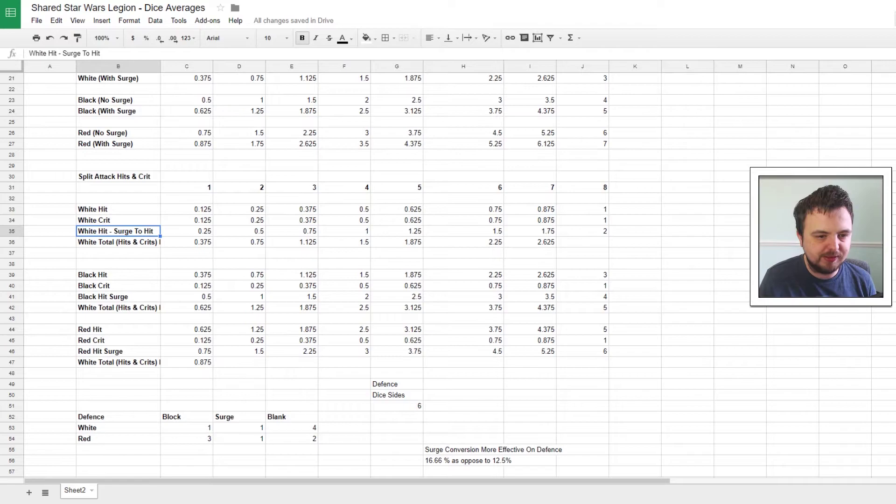
left_click(186, 231)
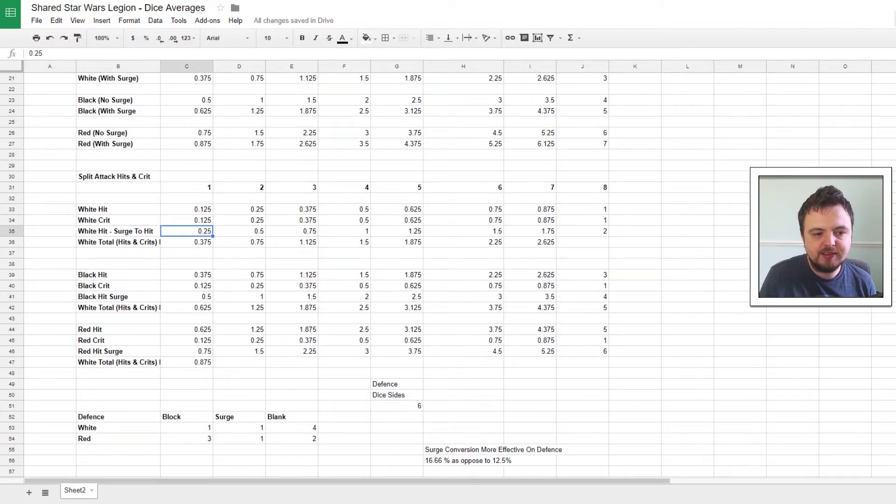
left_click(118, 242)
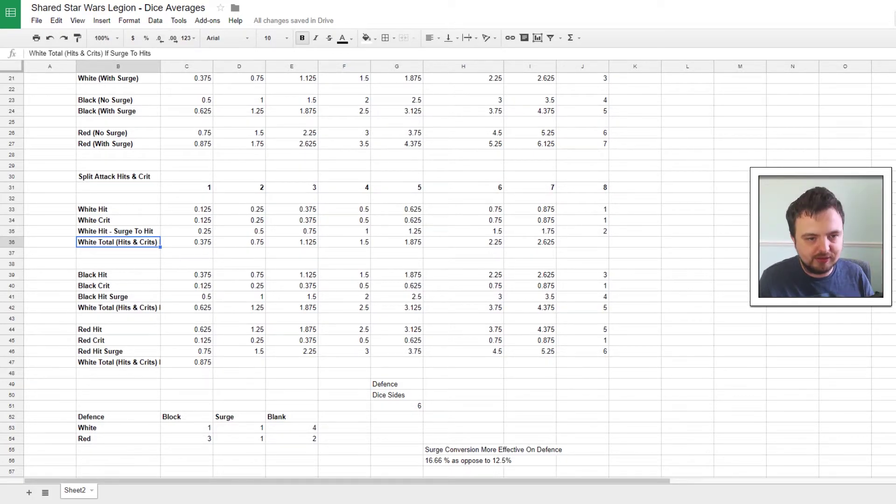
scroll(304, 275, "up", 2)
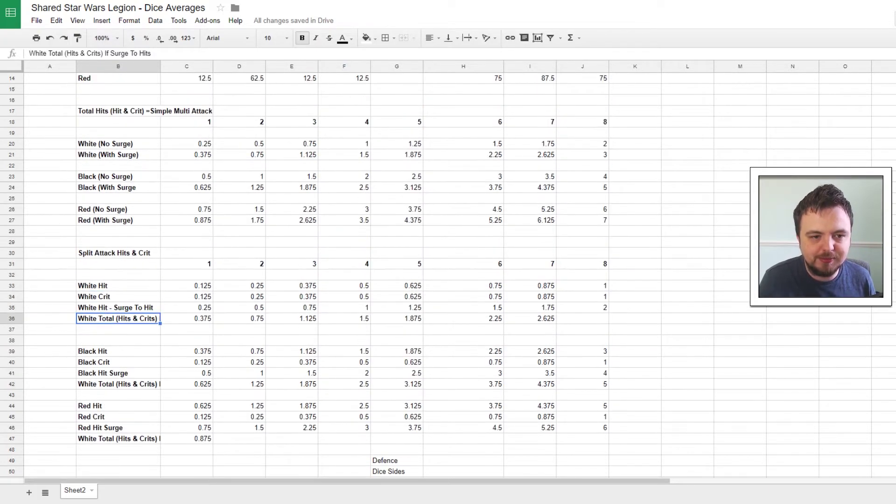
left_click(186, 155)
left_click(239, 308)
scroll(304, 275, "down", 1)
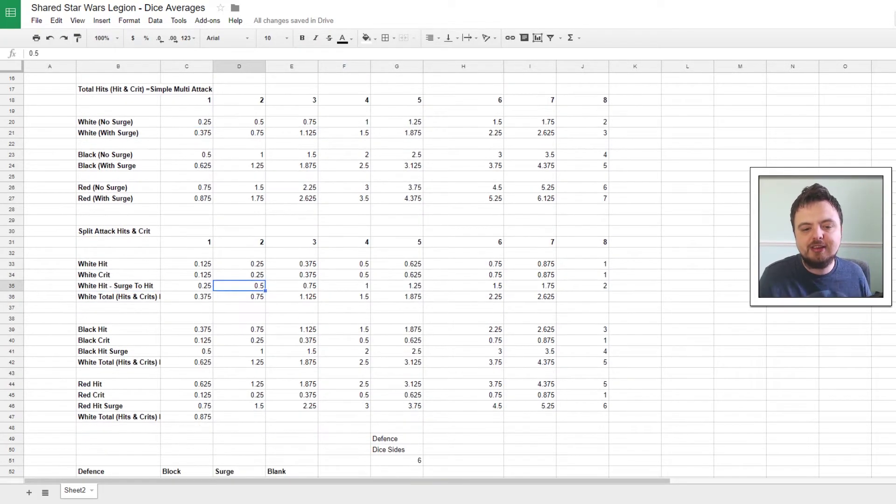
scroll(304, 275, "down", 1)
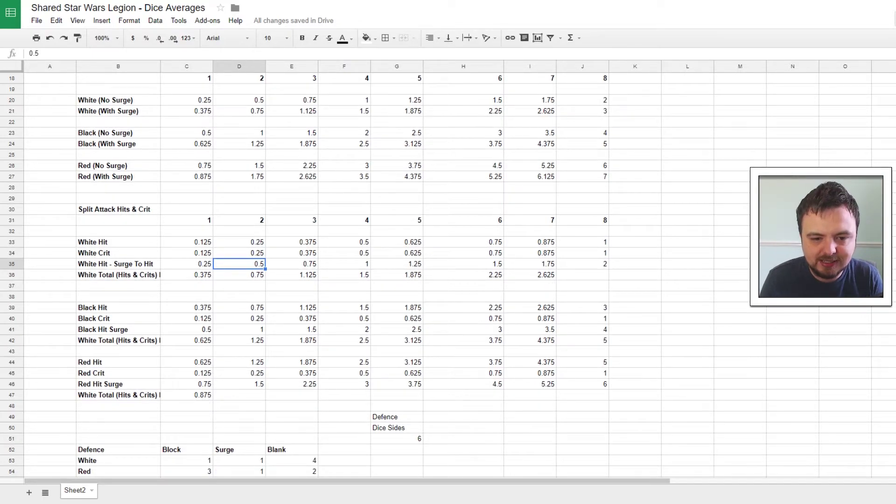
Compare the hit and crit chances without surge for the white, black and red attack dice
scroll(303, 275, "up", 6)
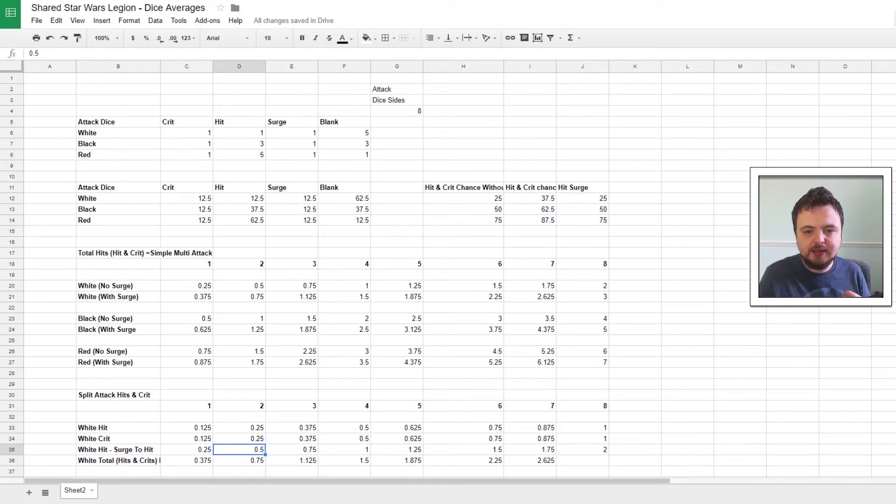
left_click(463, 198)
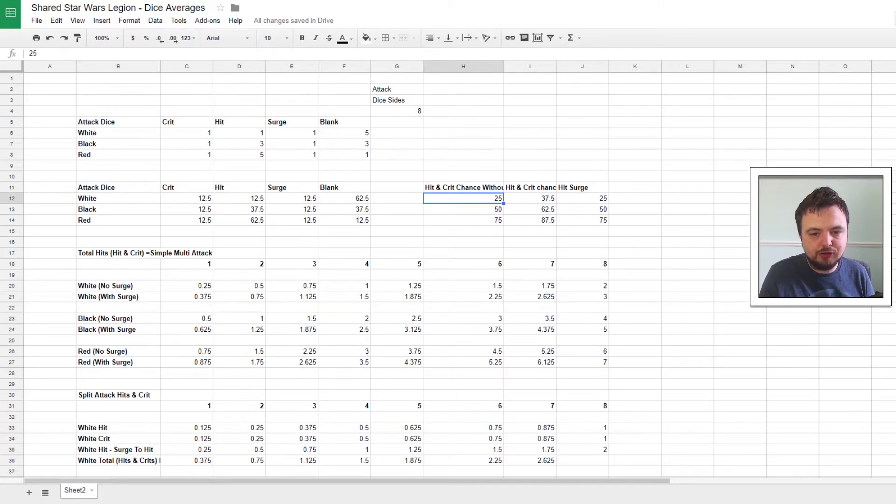
left_click(463, 209)
left_click(463, 221)
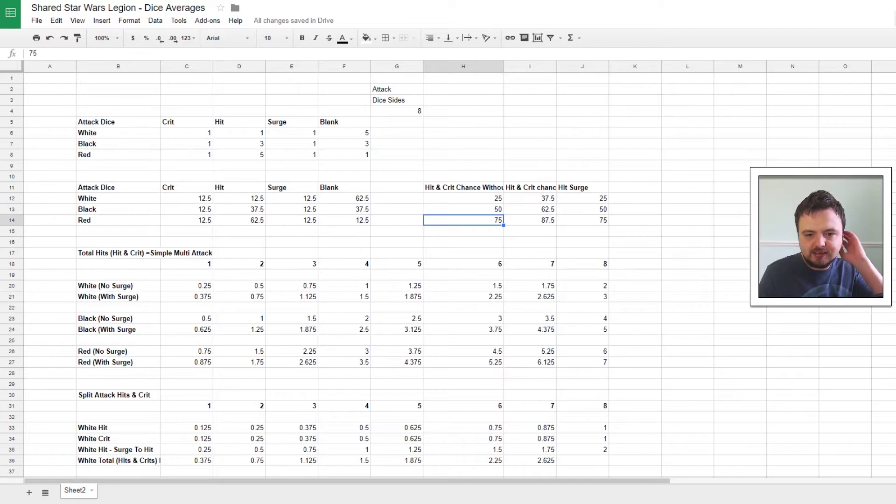
scroll(304, 275, "down", 3)
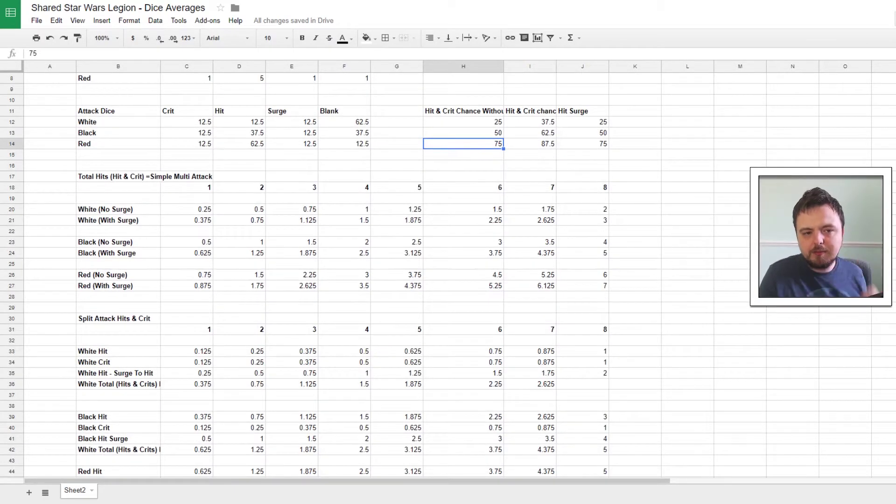
scroll(303, 274, "up", 3)
Review the split attack rows down to the Defence section and inspect the defence dice sides value
scroll(303, 274, "down", 9)
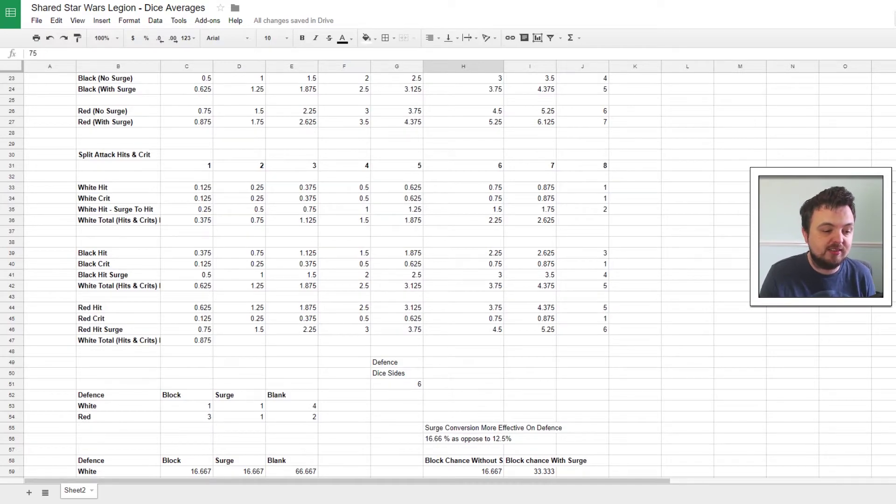
scroll(303, 274, "up", 4)
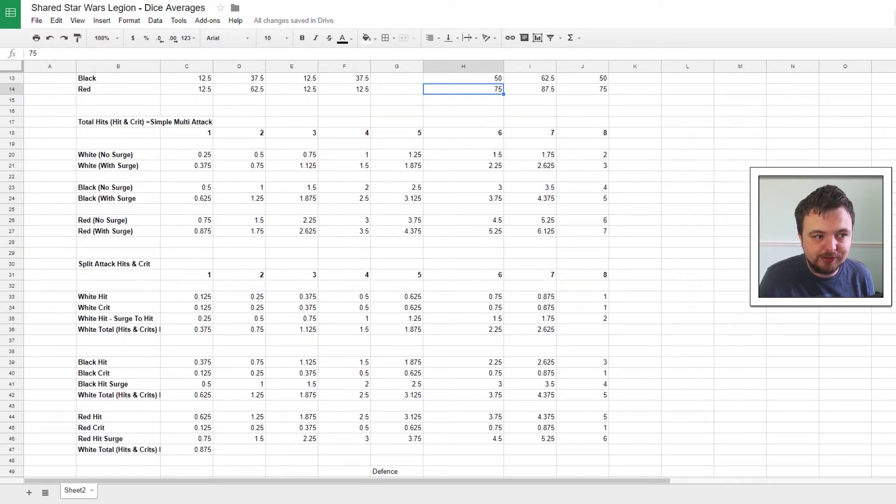
scroll(308, 276, "down", 4)
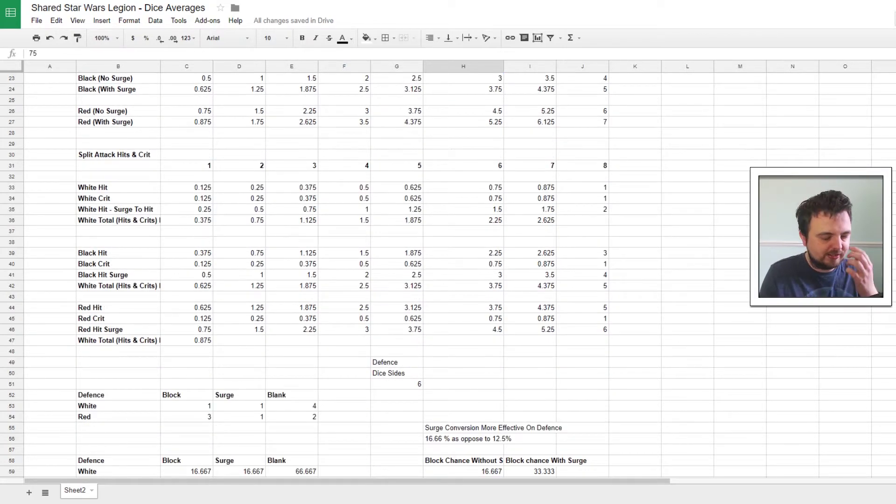
scroll(308, 276, "down", 3)
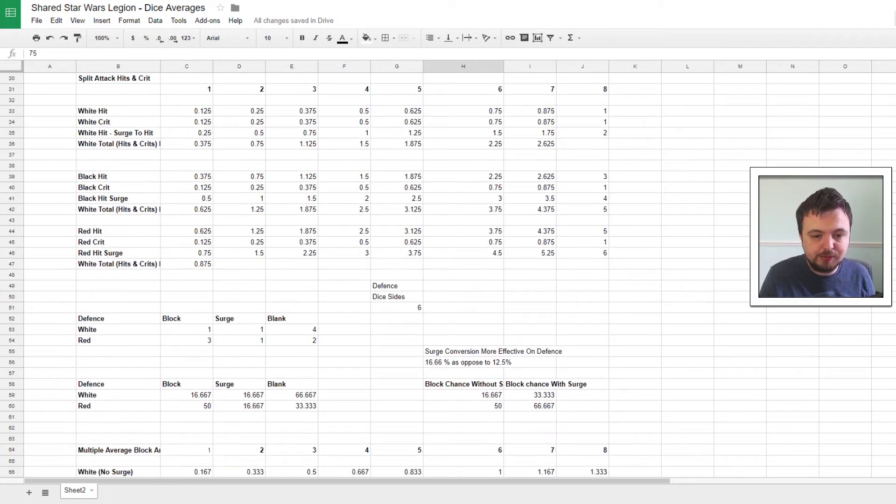
scroll(308, 275, "down", 4)
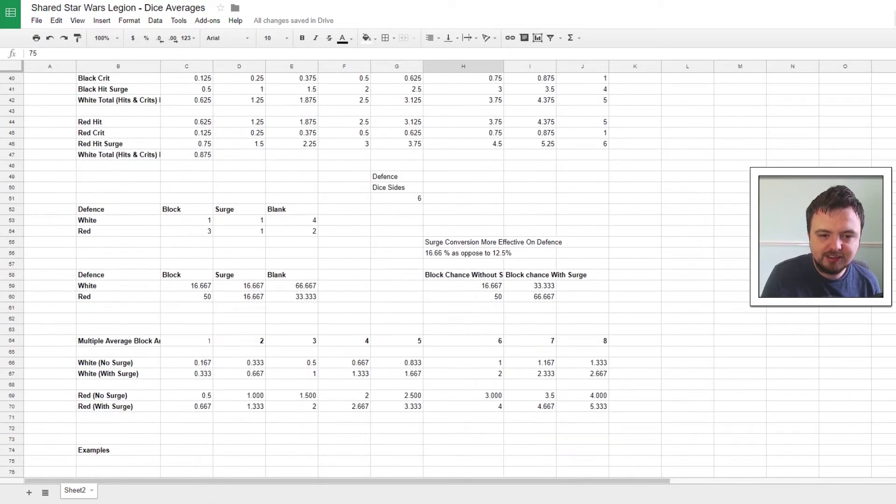
left_click(396, 199)
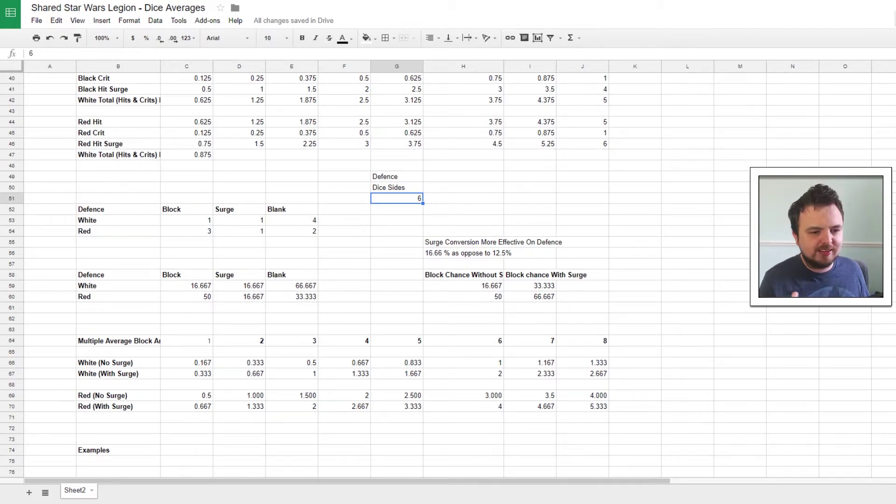
scroll(448, 275, "up", 1)
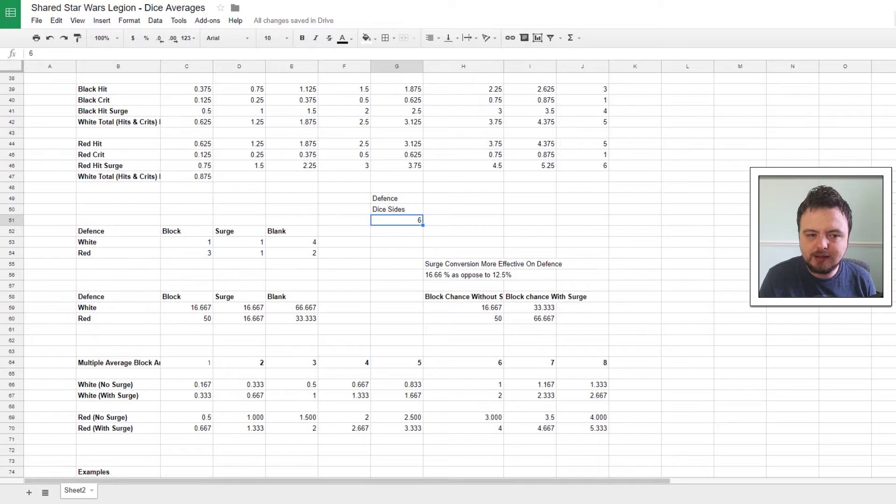
Examine the block, surge and blank face counts of the white and red defence dice
left_click(187, 253)
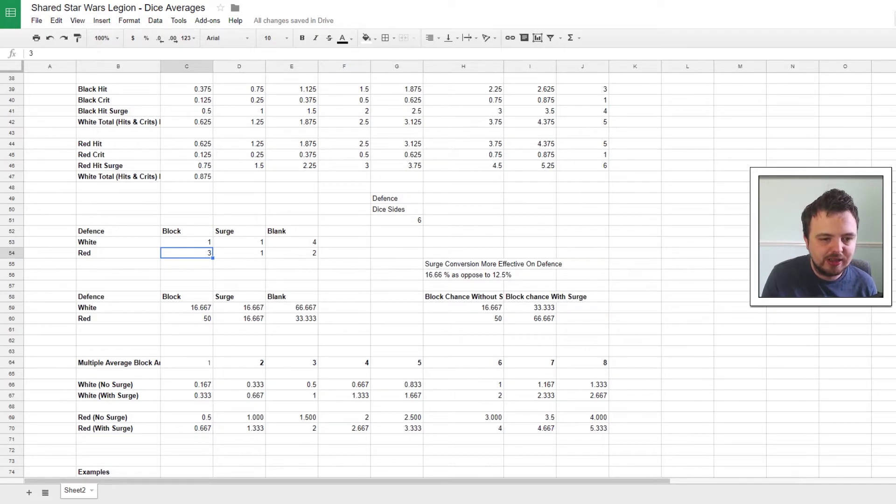
left_click(187, 242)
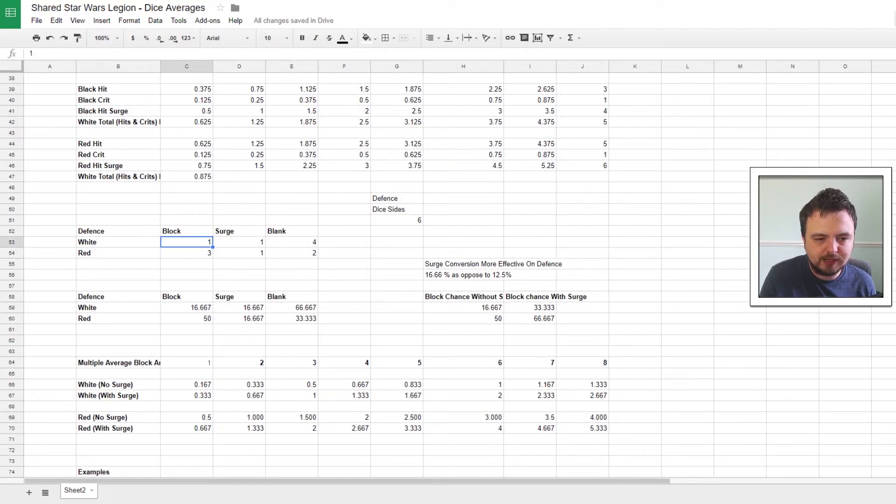
left_click(239, 242)
left_click(291, 242)
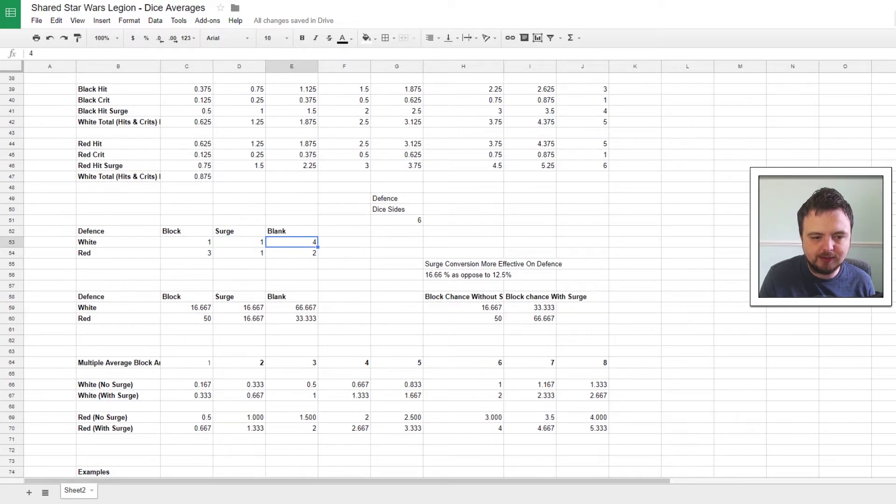
left_click(186, 253)
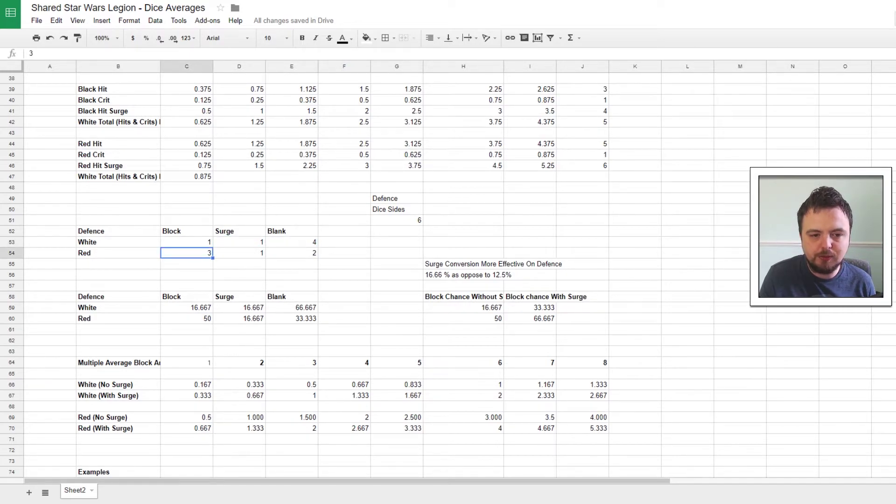
left_click(344, 253)
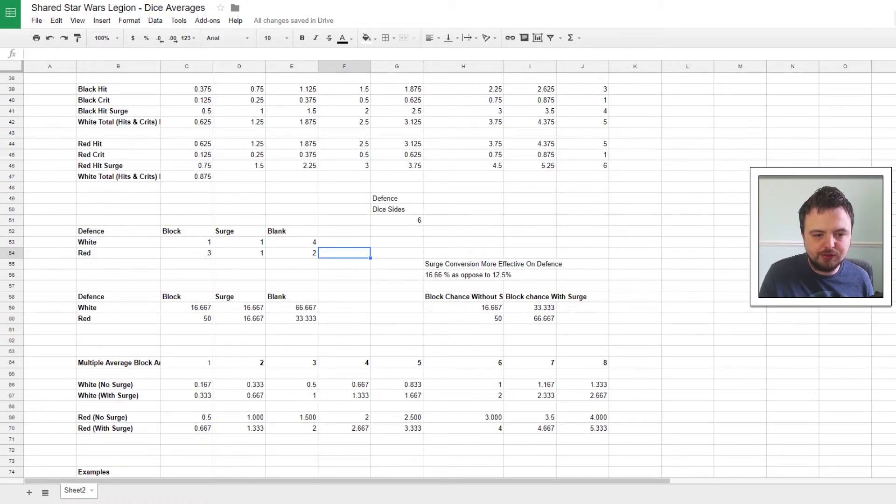
Examine the block and surge percentage chances of the white defence die and the block chance of the red one
scroll(448, 275, "down", 2)
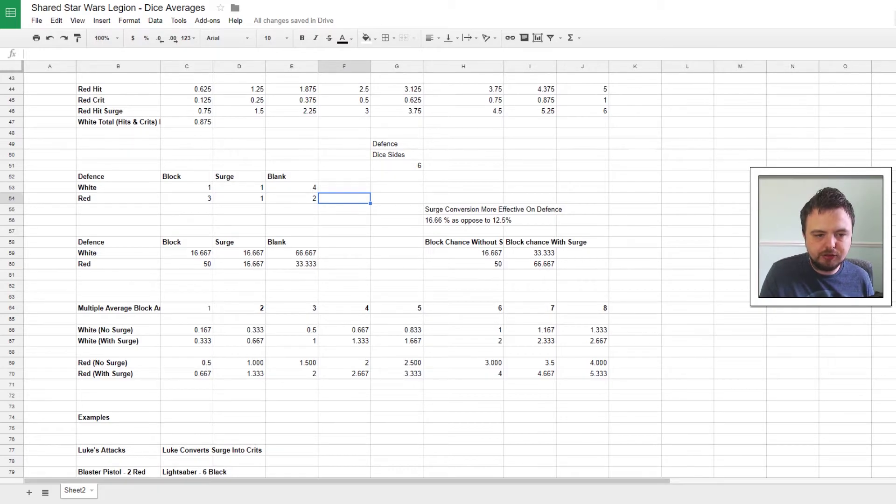
left_click(239, 253)
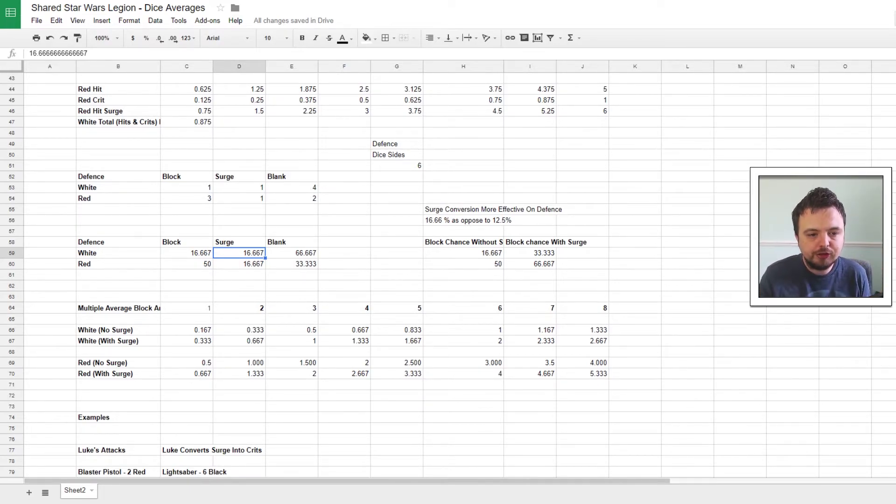
left_click(186, 253)
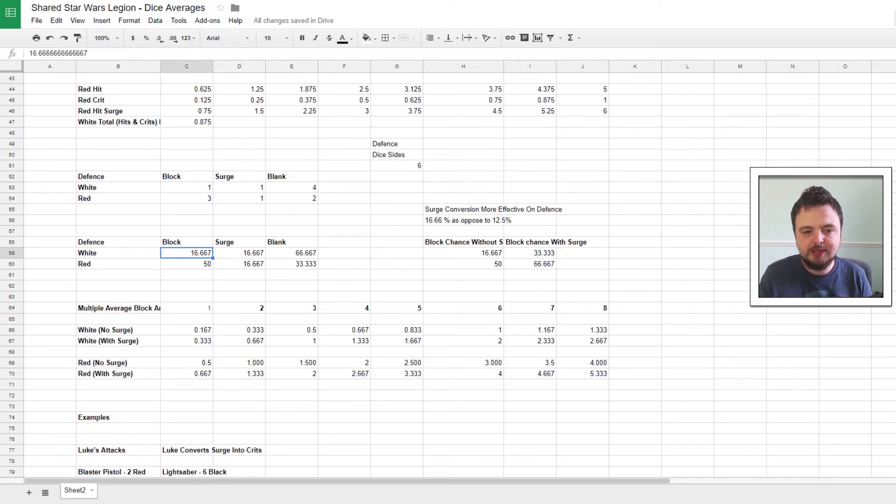
left_click(239, 253)
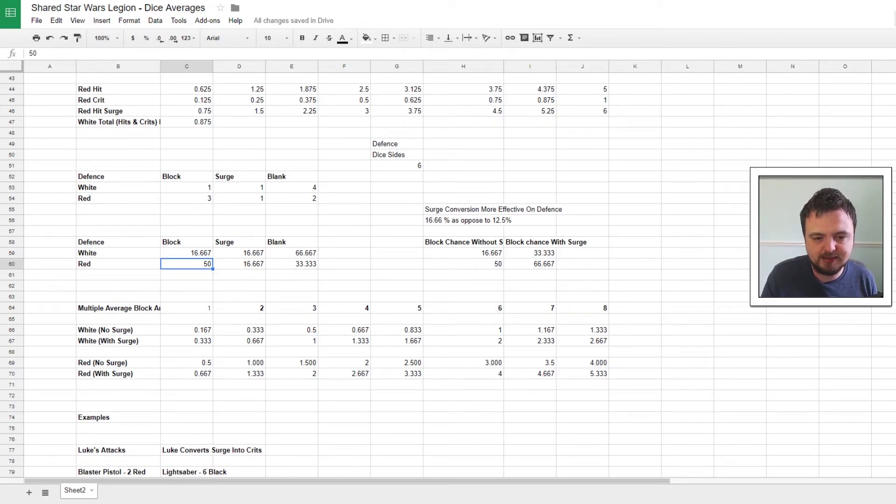
Examine the White (With Surge) row in the multiple average block table, including the average for two dice
scroll(374, 275, "down", 3)
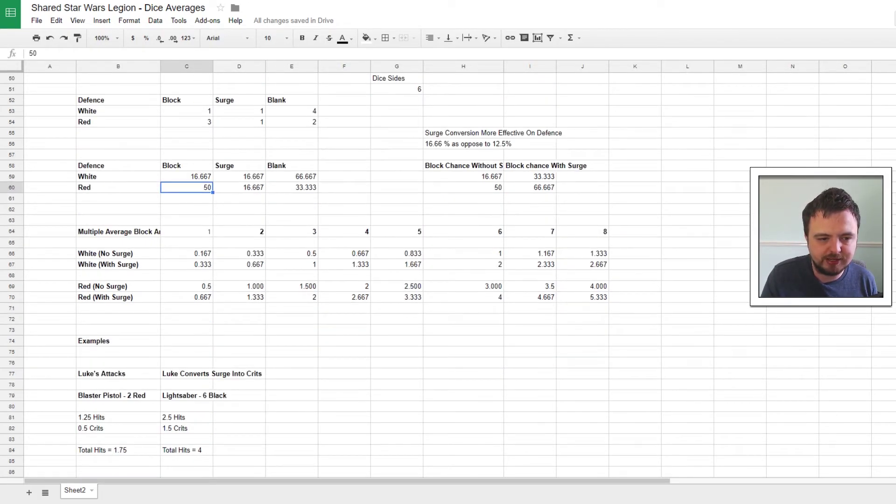
left_click(239, 264)
scroll(239, 264, "up", 2)
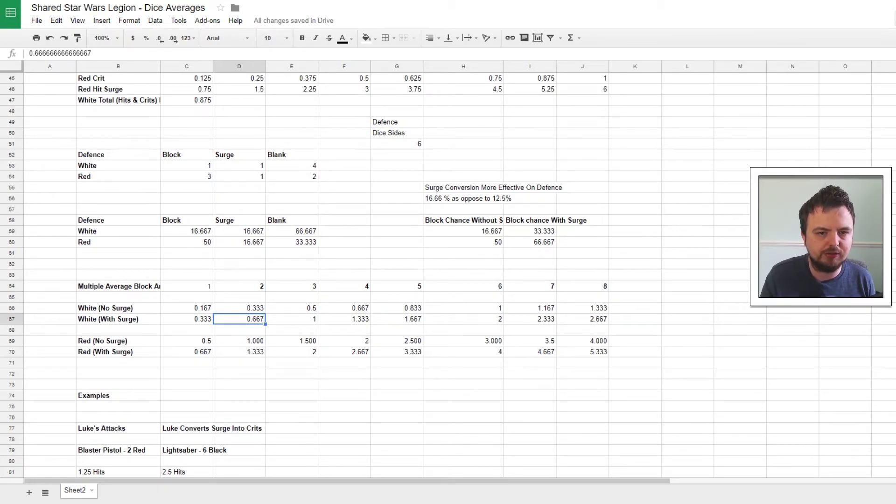
left_click(119, 319)
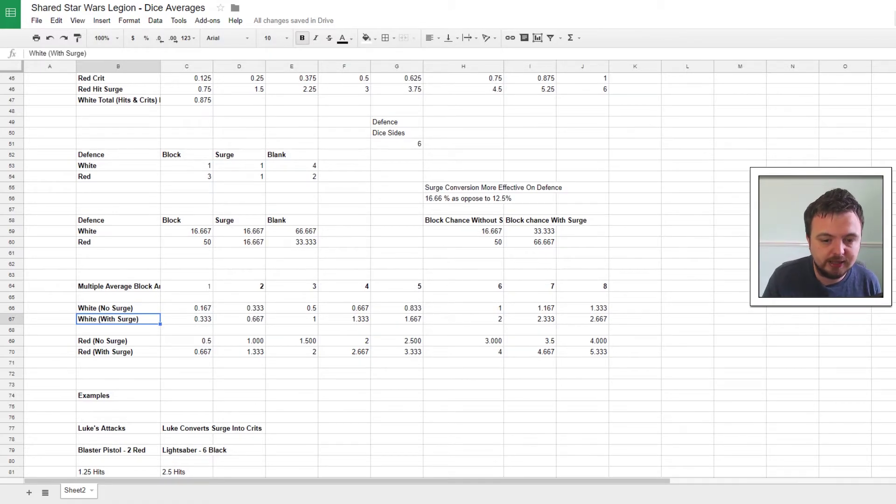
scroll(326, 271, "down", 2)
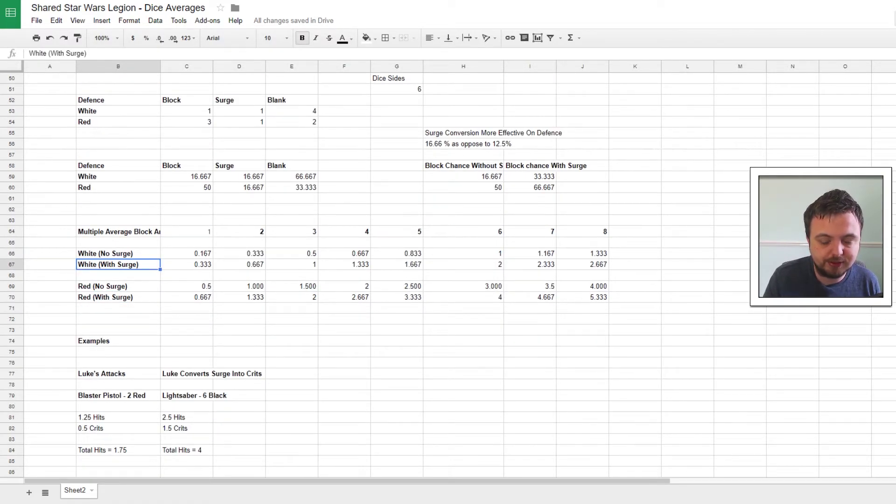
Compare the no-surge block averages of six red and six white defence dice with the split attack averages
left_click(463, 287)
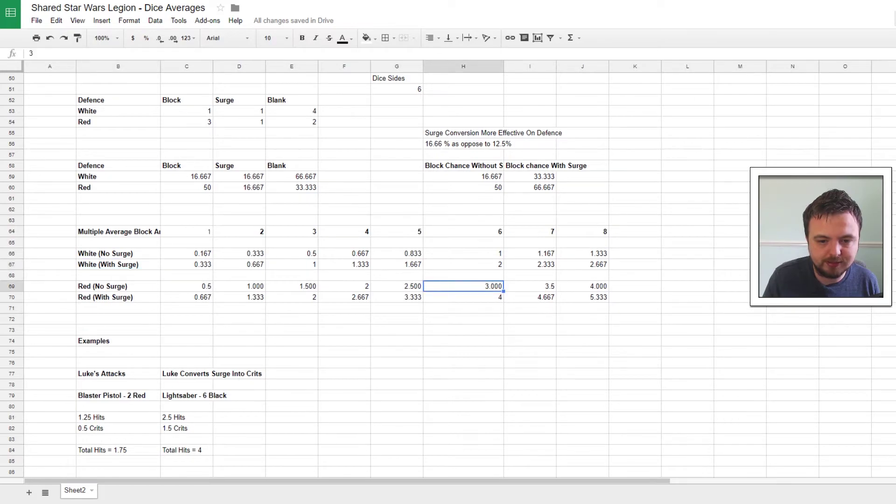
left_click(463, 254)
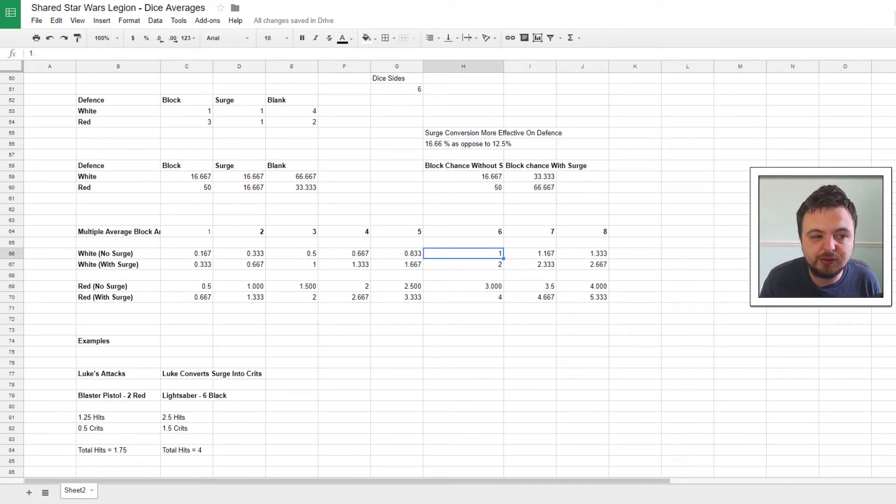
scroll(327, 271, "up", 2)
scroll(448, 276, "up", 5)
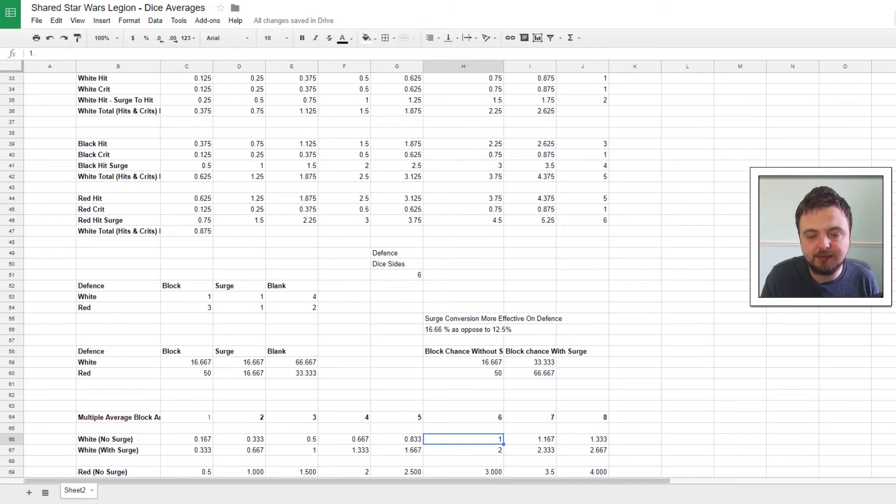
scroll(448, 270, "down", 1)
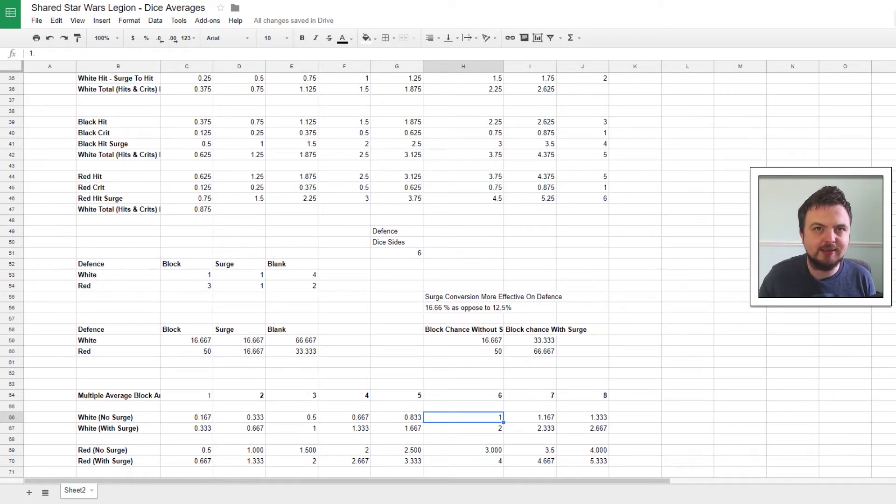
Examine the Luke's Attacks example in the Examples section, including its Blaster Pistol - 2 Red heading
scroll(304, 276, "down", 6)
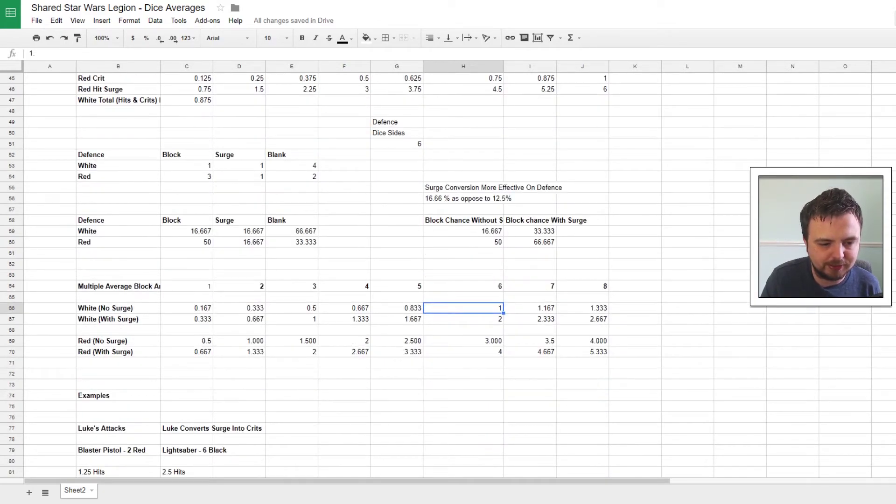
scroll(304, 276, "down", 1)
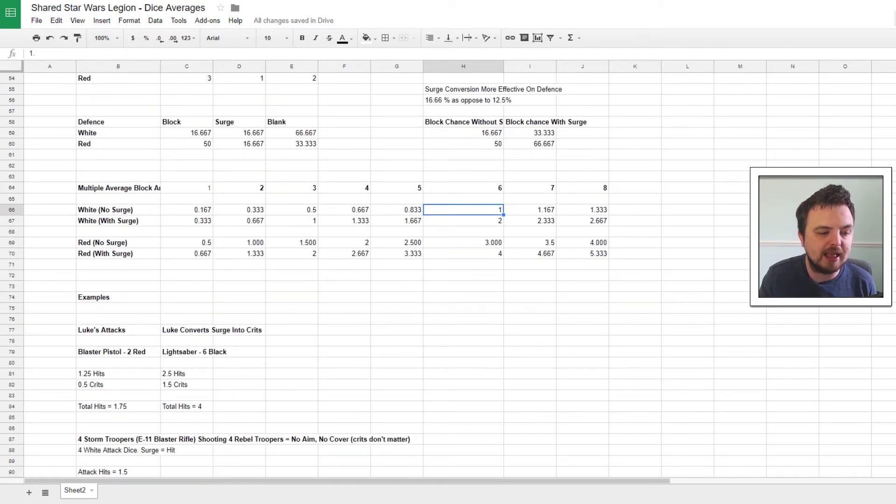
scroll(303, 276, "down", 3)
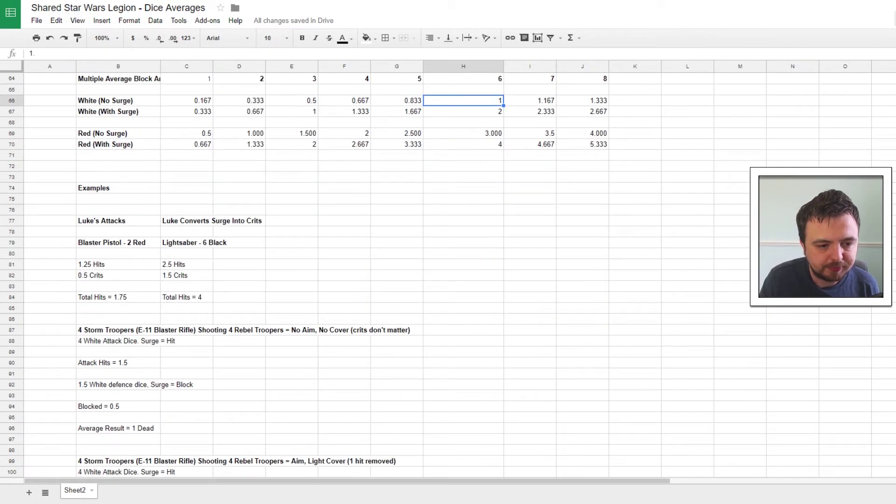
left_click(118, 221)
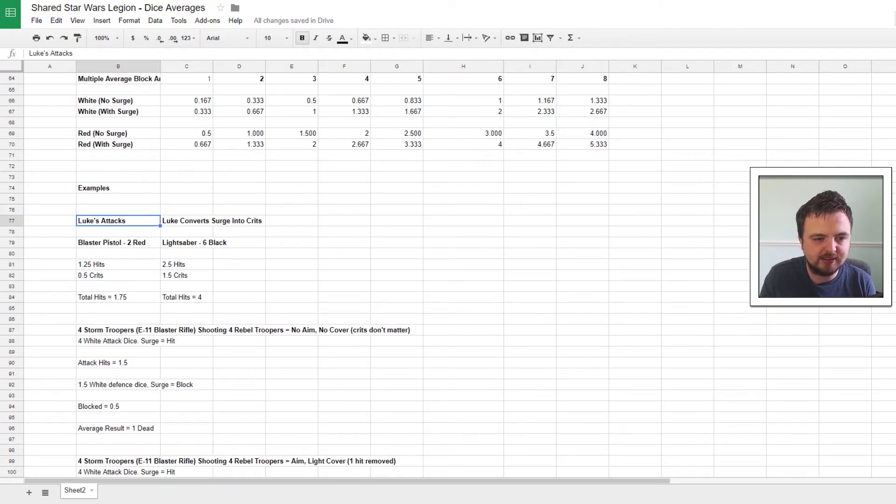
left_click(117, 242)
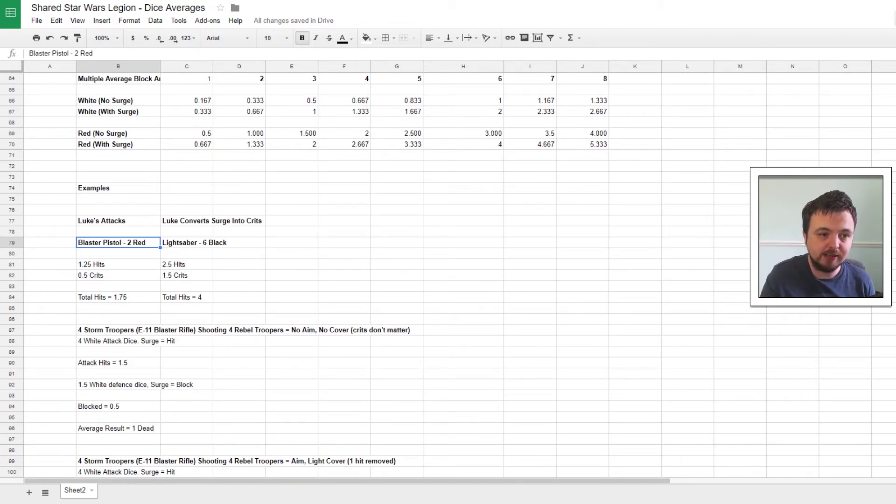
Check the blaster pistol example against the red split attack averages, then inspect Luke's surge conversion note and the pistol's crits
scroll(448, 271, "up", 15)
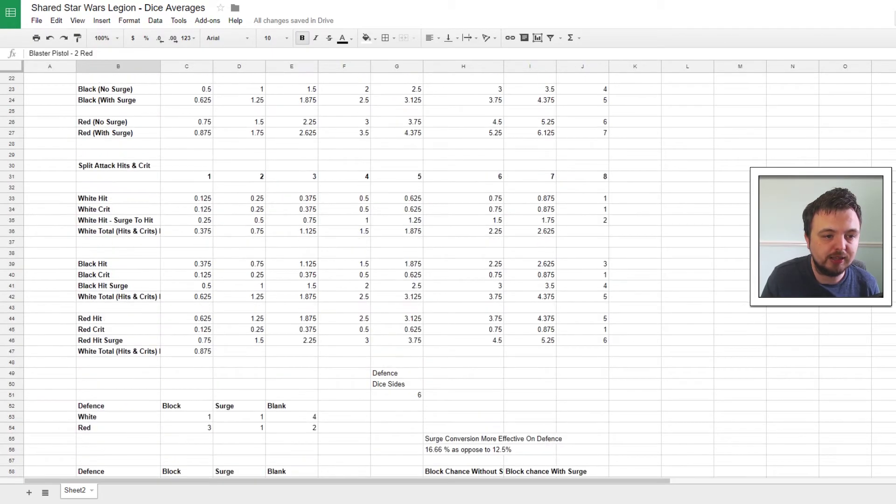
scroll(308, 276, "down", 10)
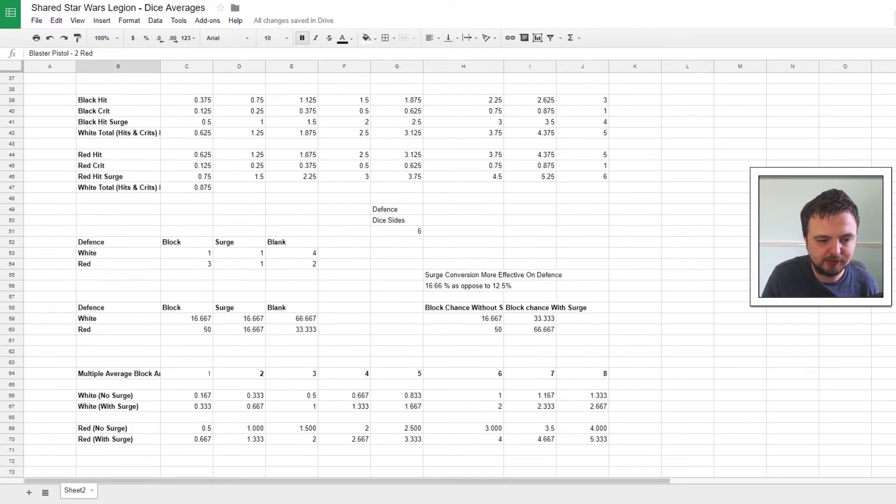
scroll(331, 276, "down", 3)
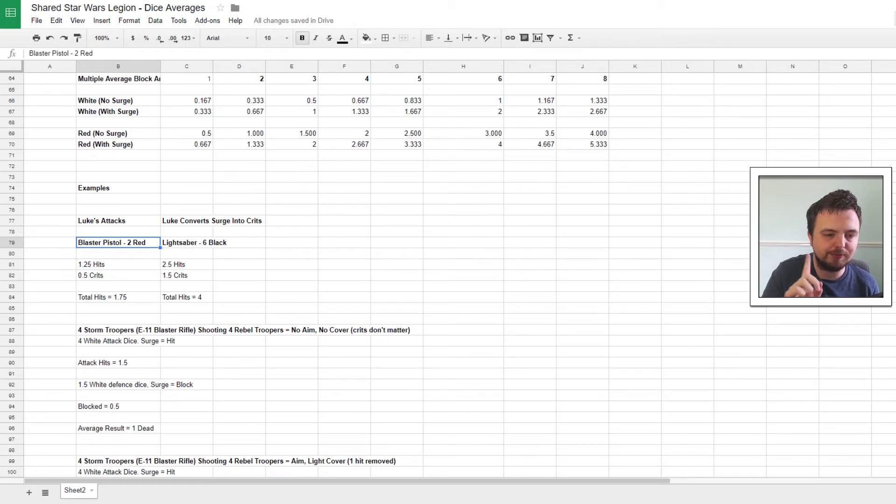
left_click(187, 221)
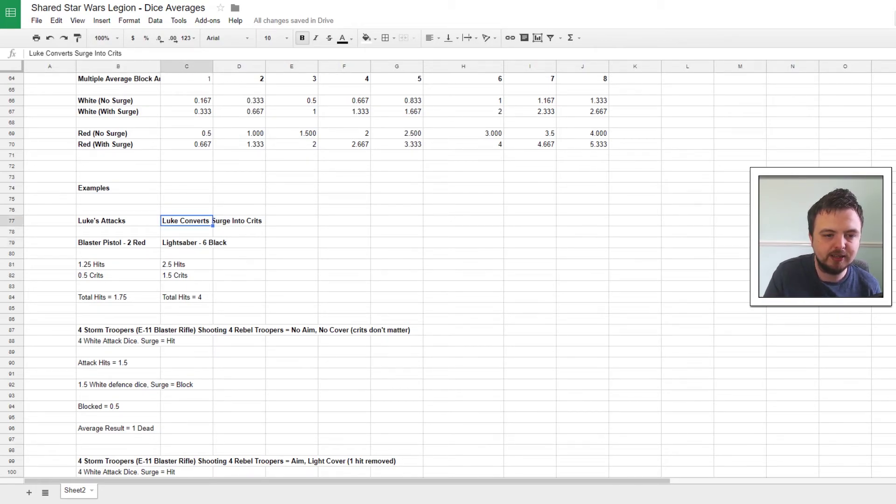
left_click(118, 275)
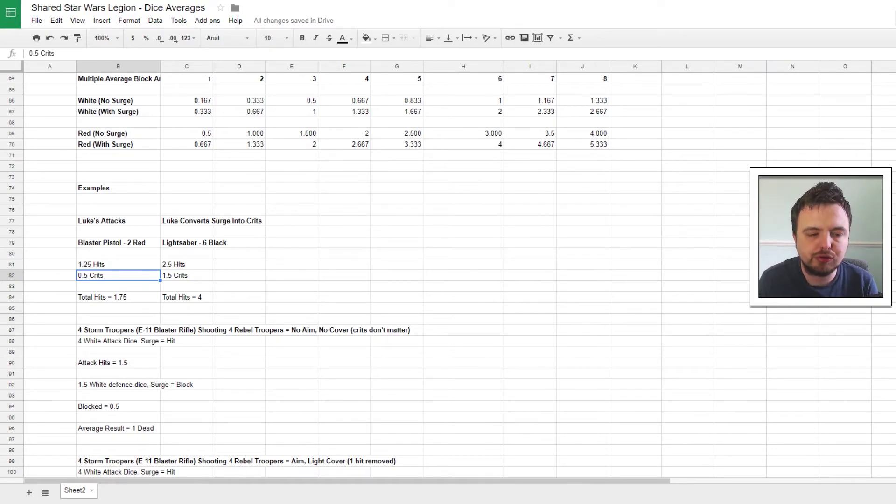
Examine the hits, crits and total hits of Luke's Lightsaber - 6 Black attack
left_click(186, 264)
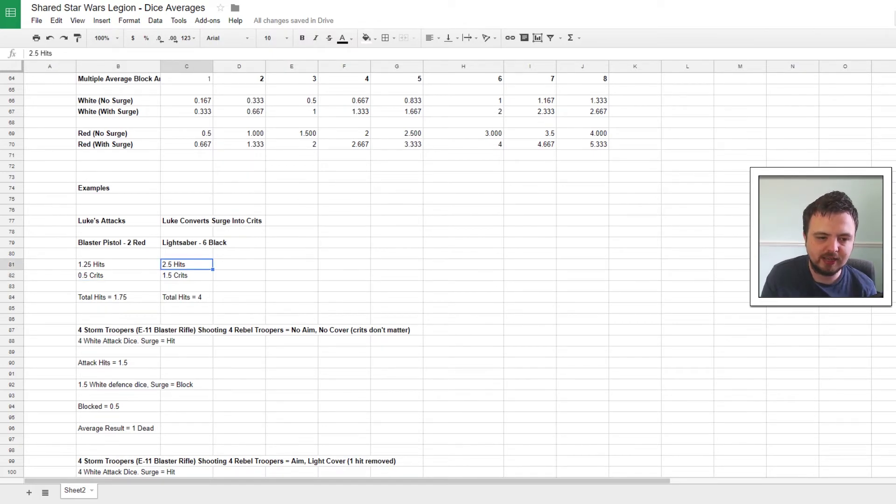
left_click(186, 275)
left_click(186, 297)
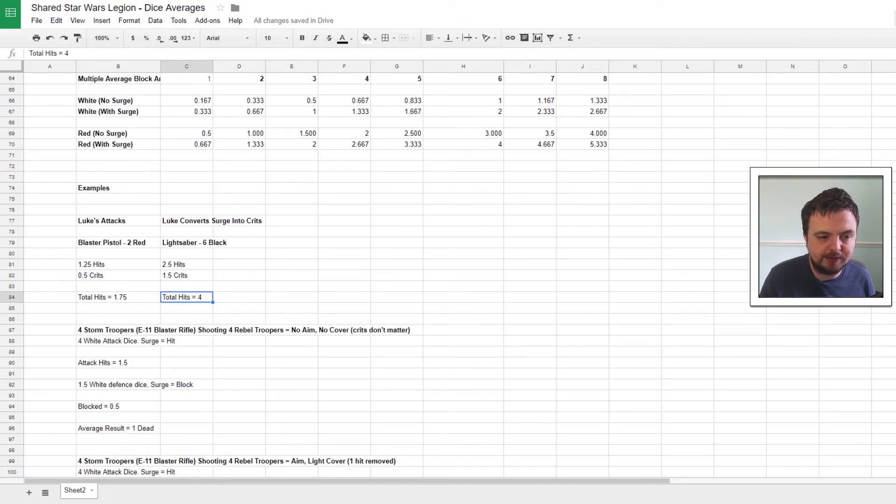
Examine the Storm Troopers versus Rebel Troopers example with no aim and no cover, from attack dice through blocks to average result
scroll(303, 276, "down", 3)
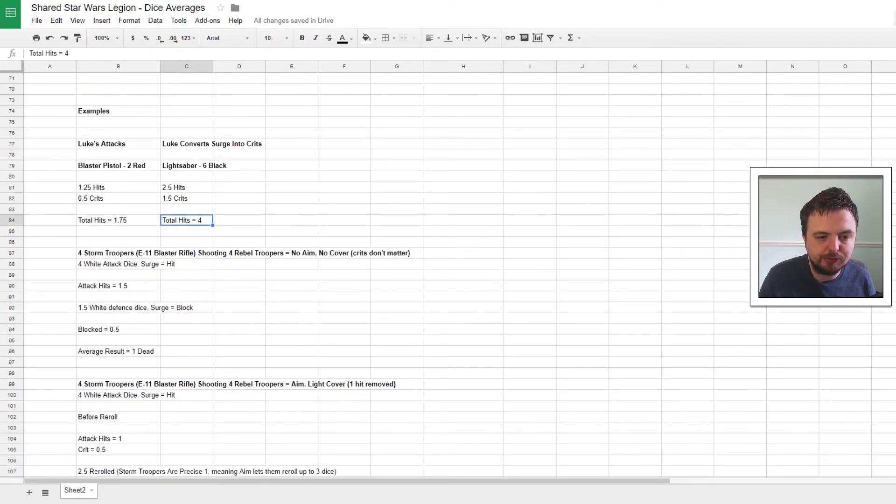
left_click(118, 253)
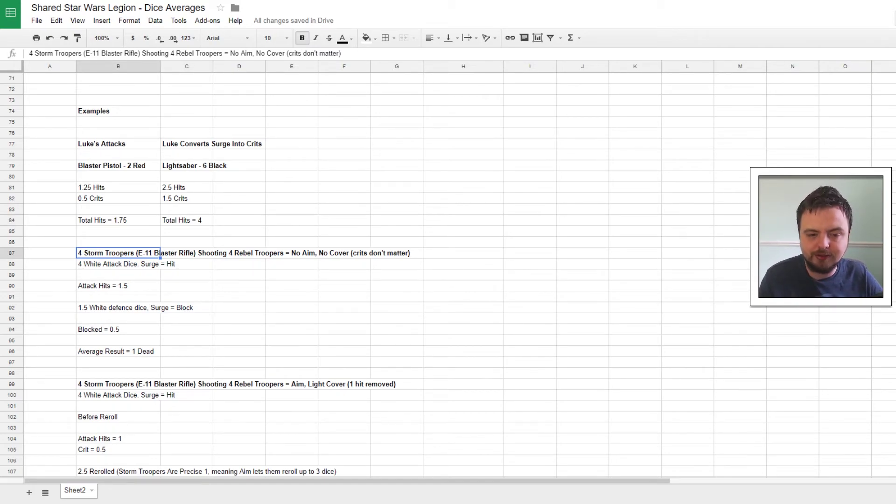
scroll(303, 275, "down", 1)
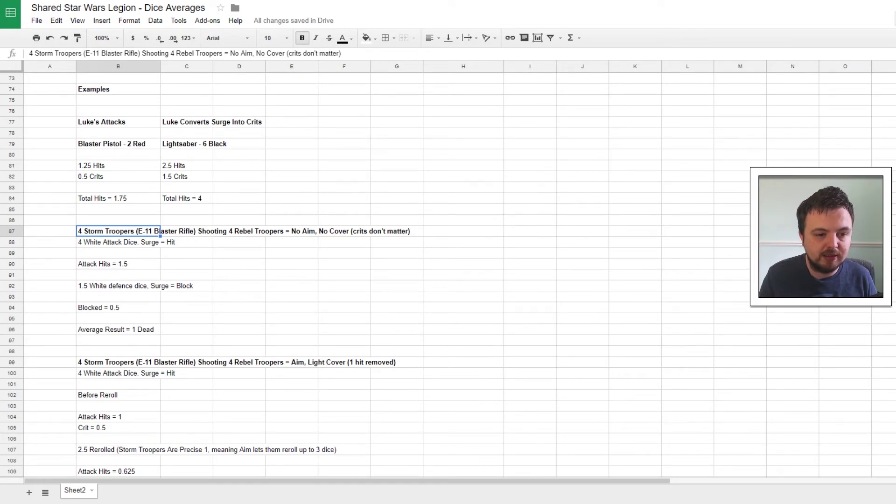
scroll(206, 280, "down", 1)
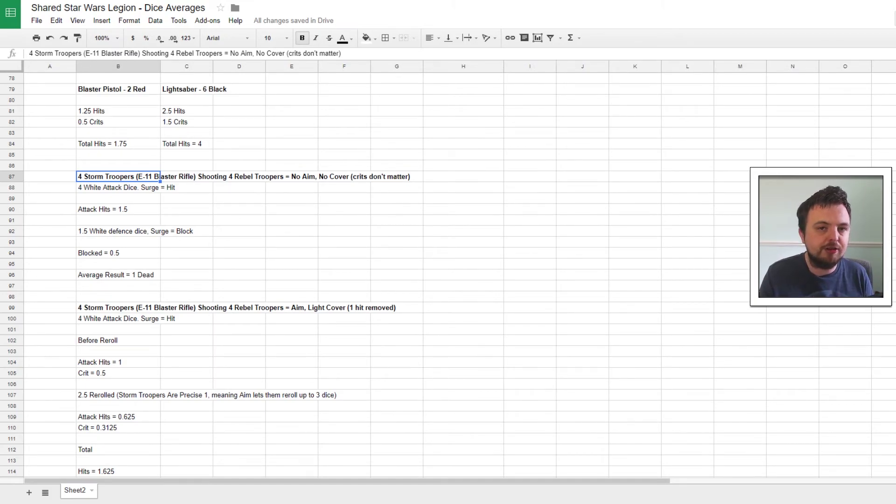
left_click(154, 231)
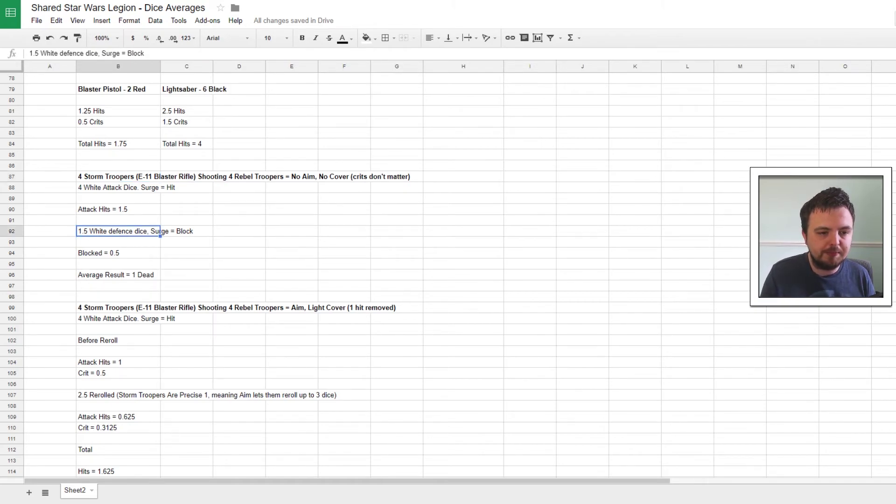
left_click(118, 253)
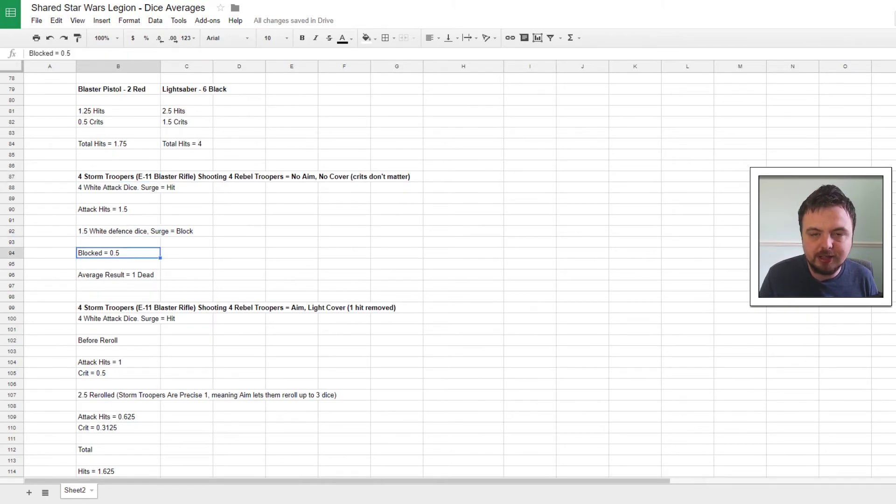
left_click(118, 275)
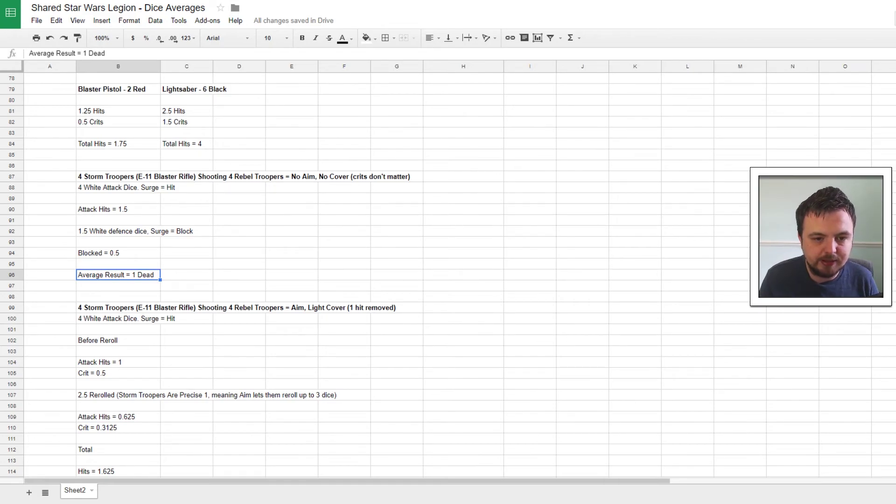
Examine the pre-reroll hits and crits and the Precise 1 reroll note in the Aim, Light Cover example
scroll(205, 280, "down", 4)
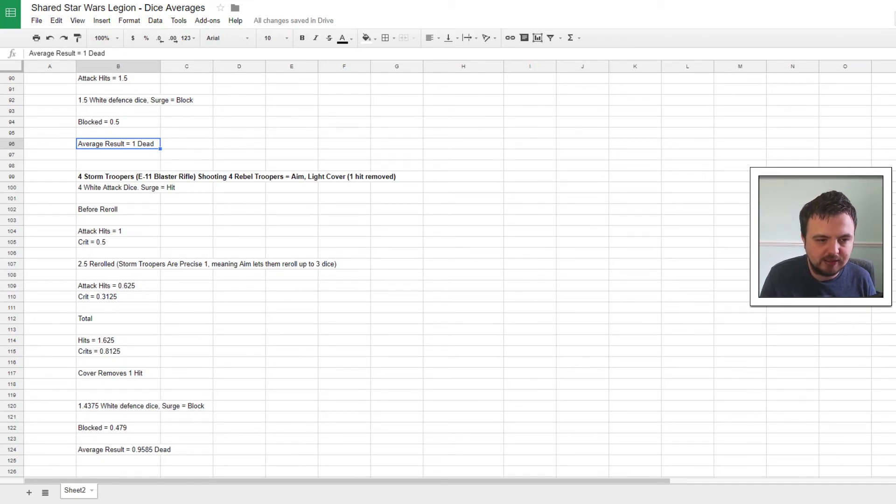
scroll(205, 275, "down", 1)
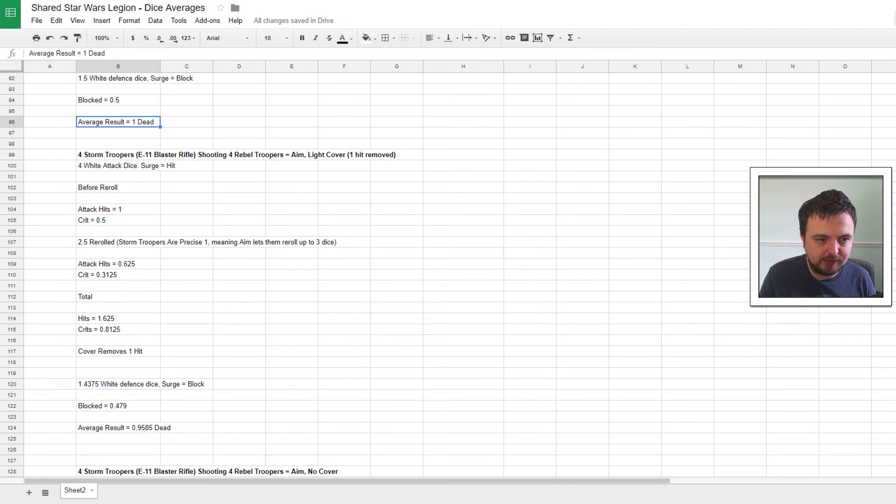
scroll(206, 275, "up", 2)
scroll(205, 276, "down", 1)
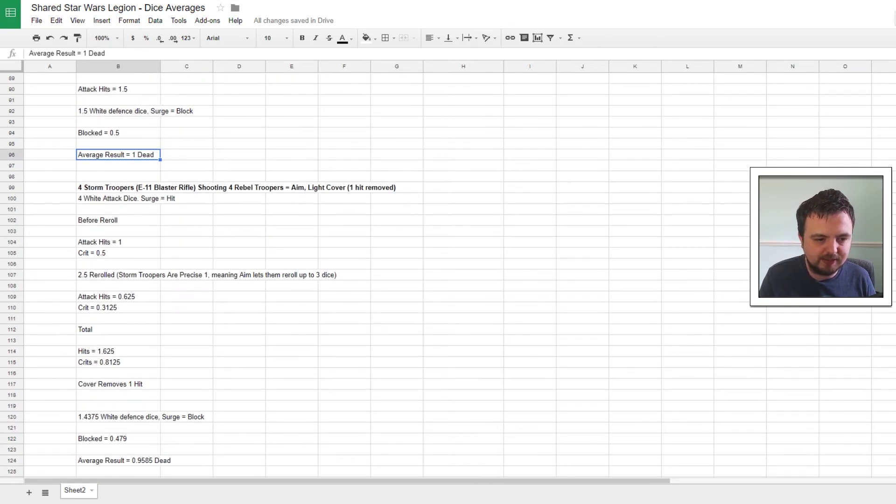
scroll(205, 276, "down", 1)
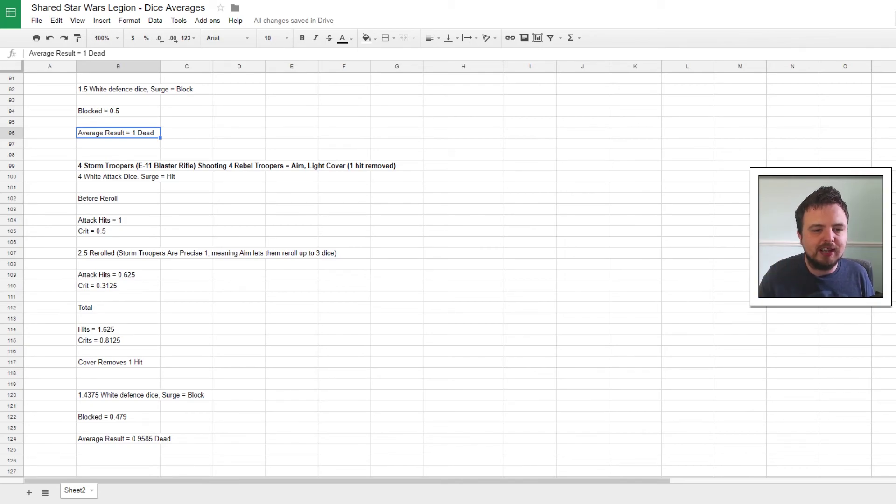
left_click(163, 253)
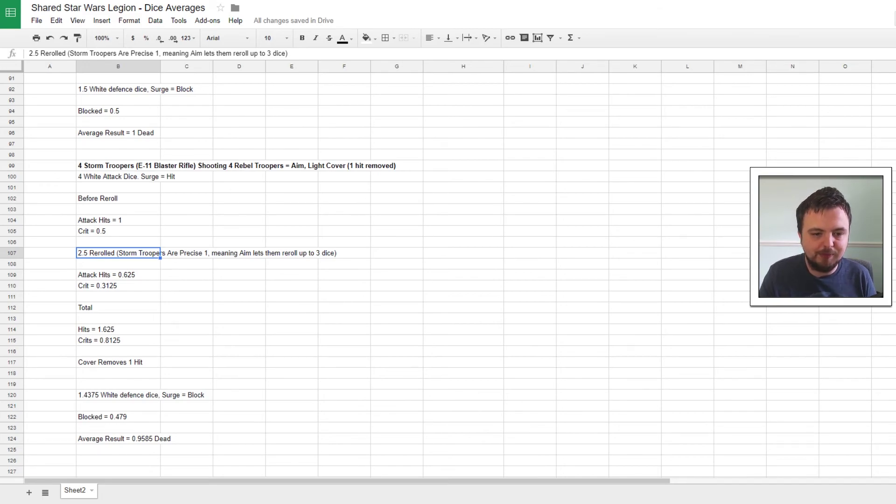
Review the Aim, Light Cover example's totals after rerolling, the hit removed by cover, and the blocked and average results
scroll(162, 253, "down", 1)
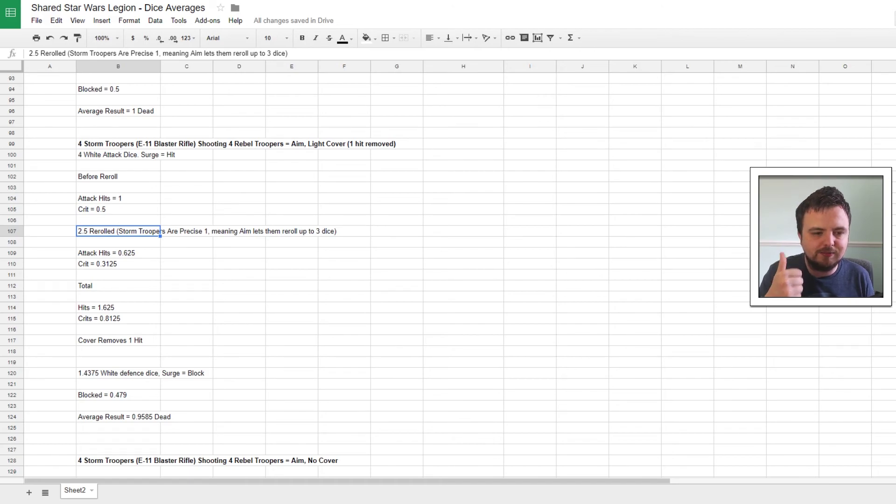
scroll(449, 276, "down", 2)
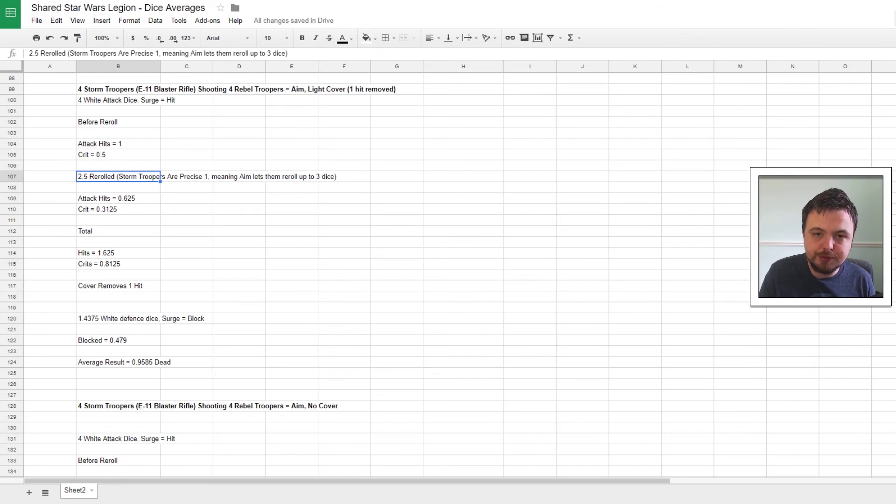
left_click(118, 286)
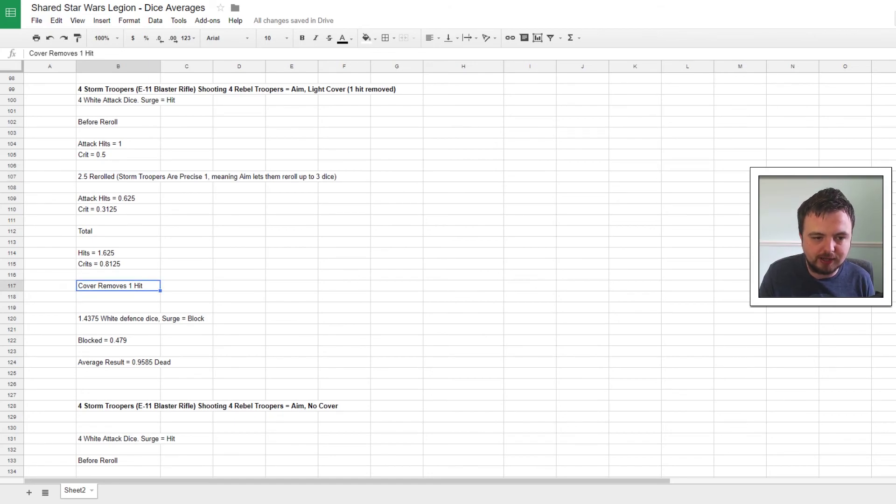
scroll(448, 274, "down", 2)
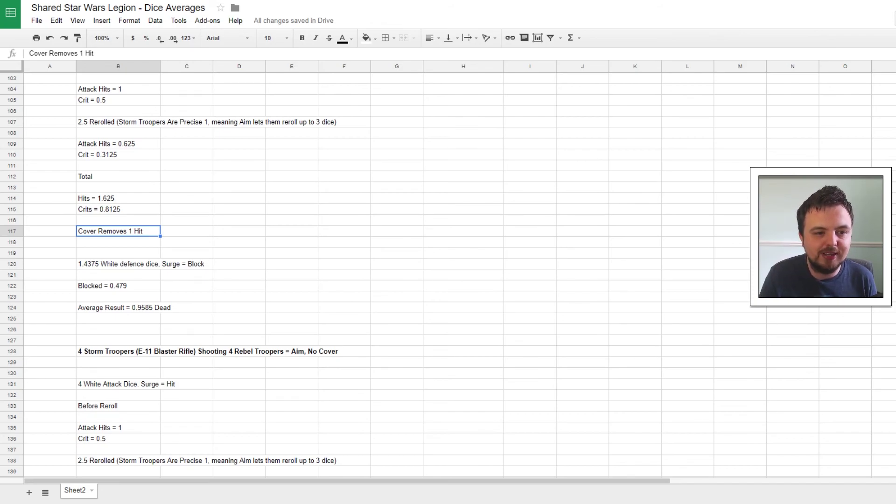
scroll(448, 270, "up", 2)
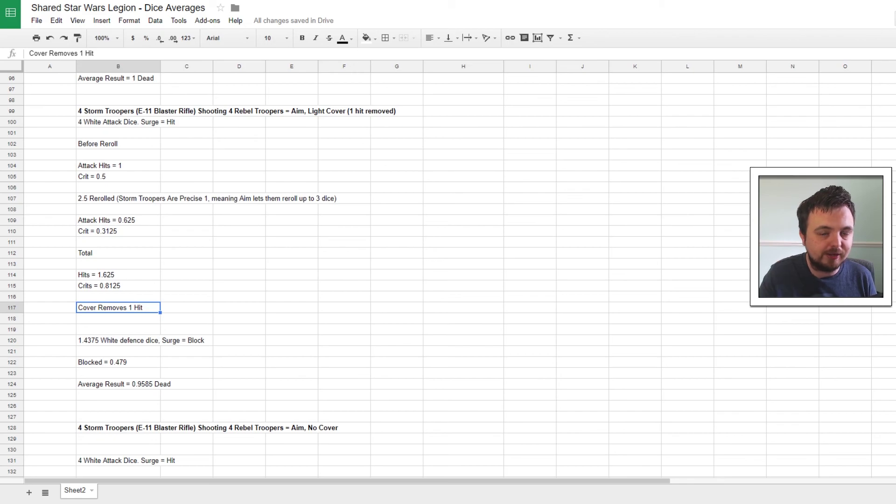
Examine the Storm Troopers versus Rebel Troopers example with Aim and No Cover, from the attack dice and reroll through to the average result
scroll(449, 271, "down", 5)
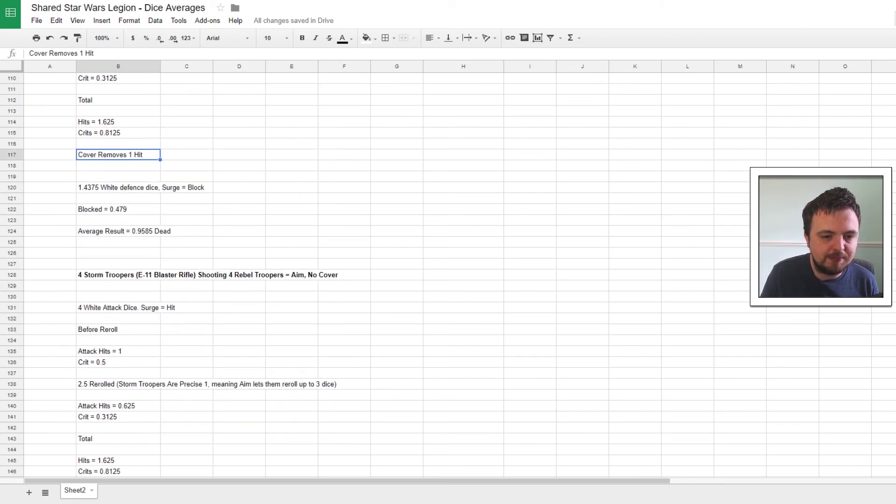
scroll(448, 270, "down", 2)
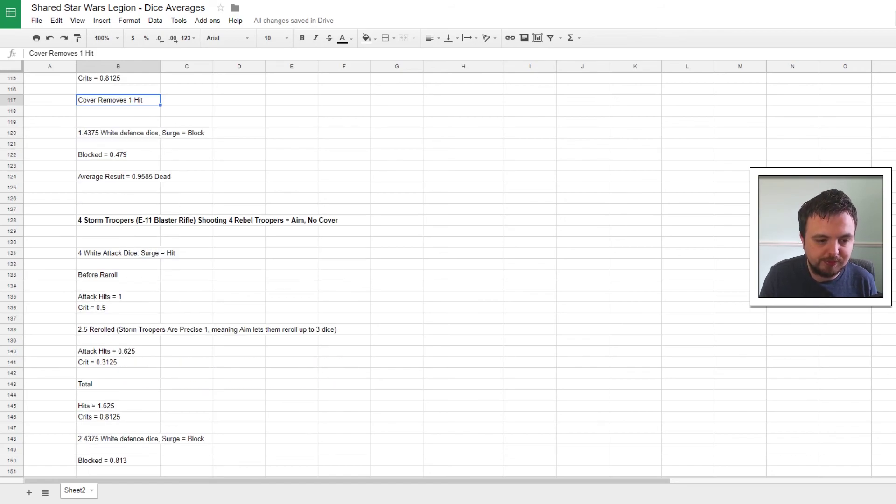
scroll(448, 271, "down", 2)
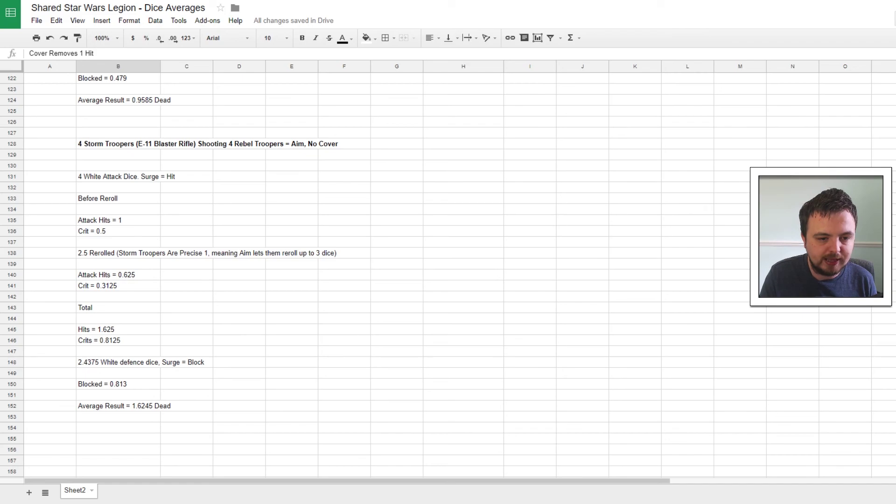
scroll(449, 270, "up", 3)
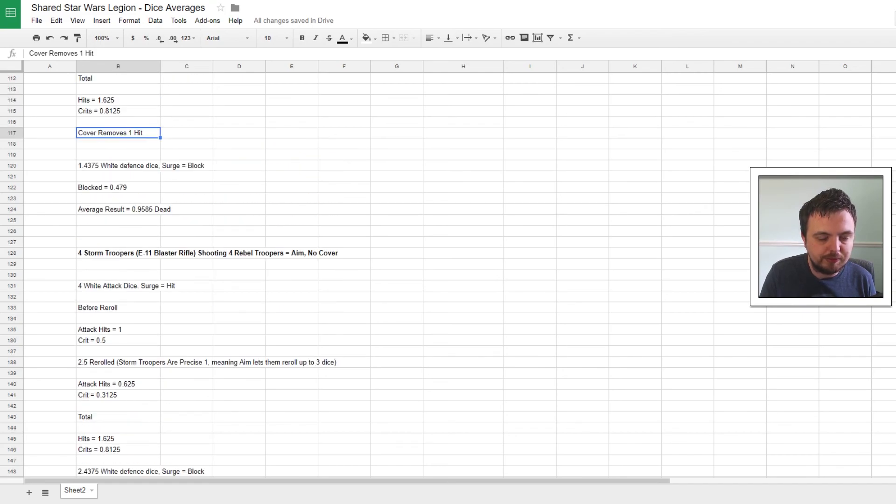
scroll(448, 271, "down", 3)
scroll(448, 271, "down", 2)
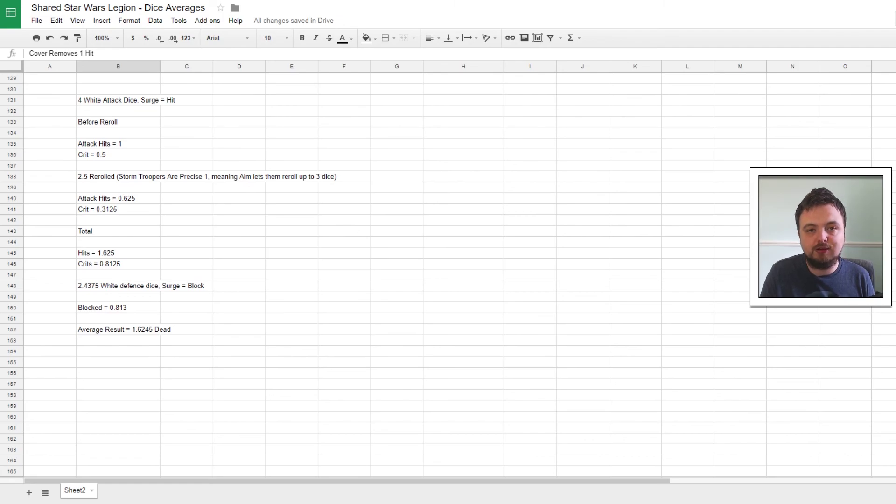
Compare the Aim, No Cover example with the Light Cover one, and return to the attack dice tables at the start of the sheet
scroll(448, 271, "up", 2)
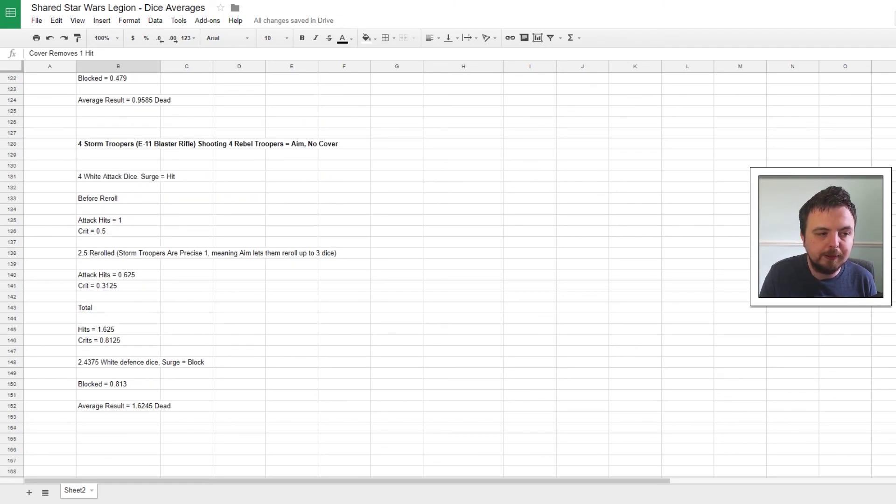
scroll(448, 271, "up", 2)
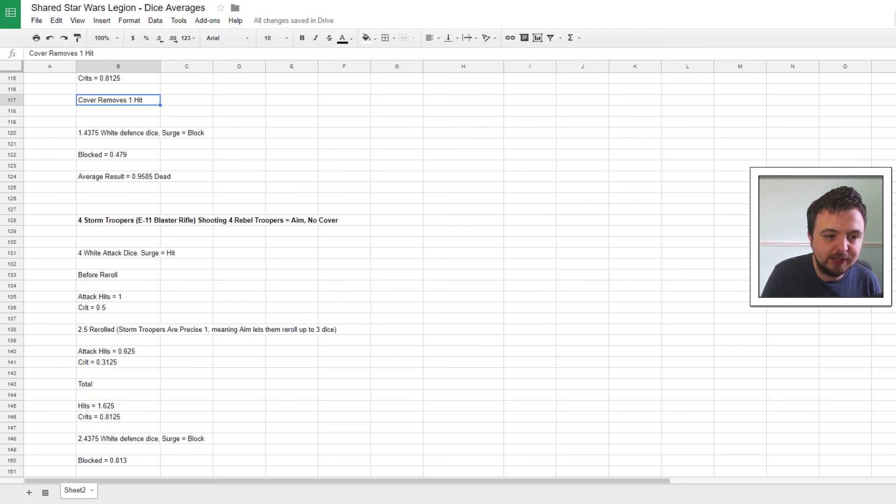
scroll(448, 271, "up", 3)
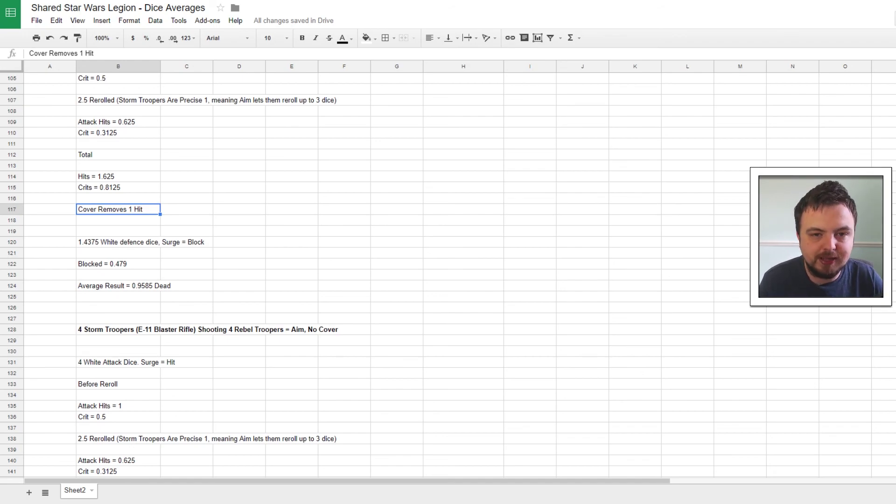
scroll(448, 271, "up", 20)
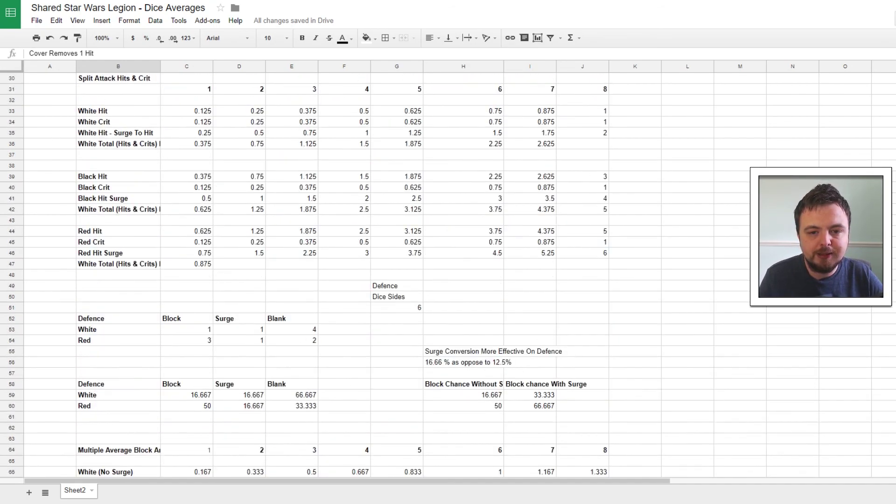
scroll(448, 271, "up", 10)
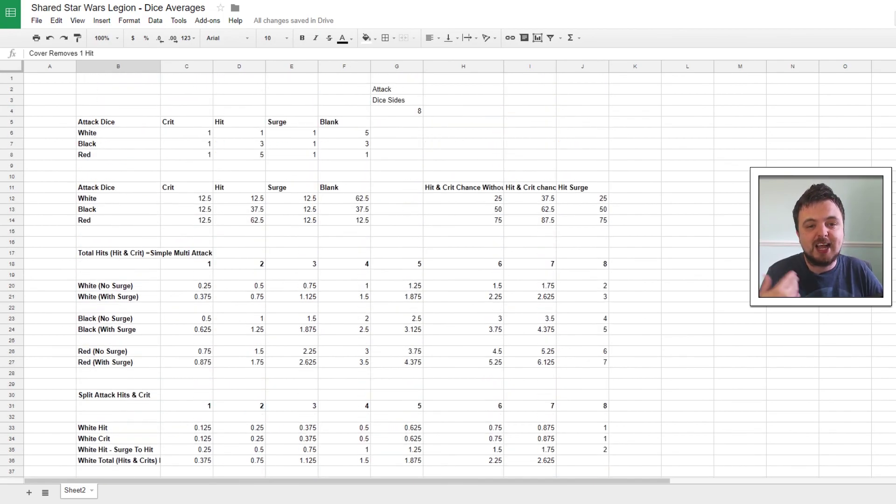